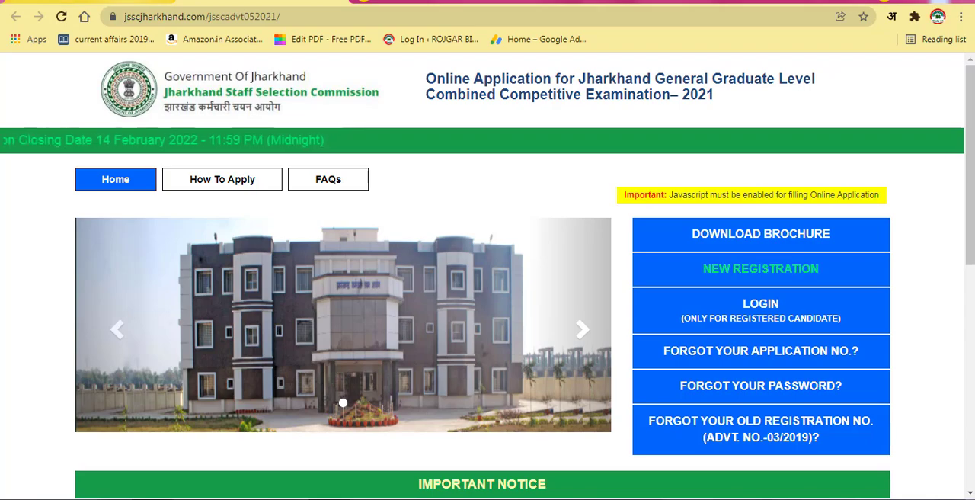
Step: Switch to the rojgarbihar.com page and look over the opening section of the JSSC CGL Online Form 2022 post
{"action": "left_click", "coordinate": [149, 1]}
{"action": "scroll", "coordinate": [486, 297], "scroll_direction": "up", "scroll_amount": 3}
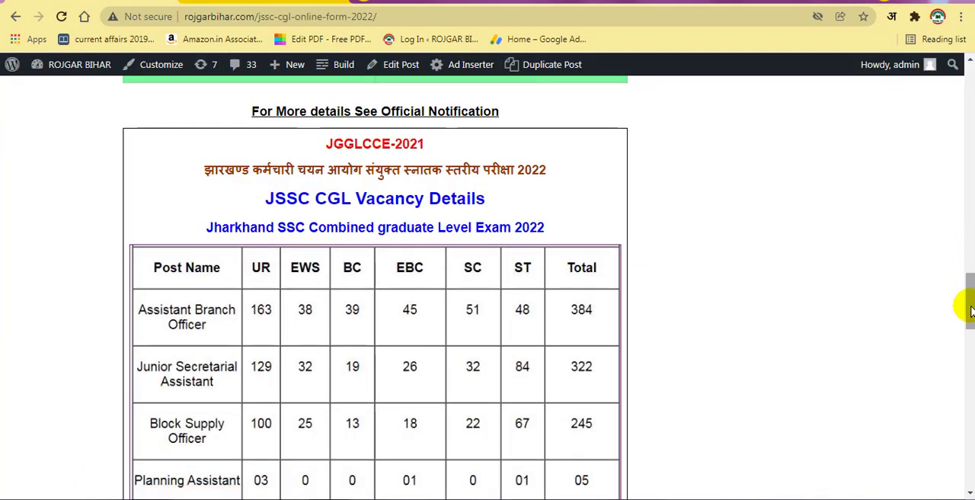
{"action": "scroll", "coordinate": [968, 304], "scroll_direction": "up", "scroll_amount": 20}
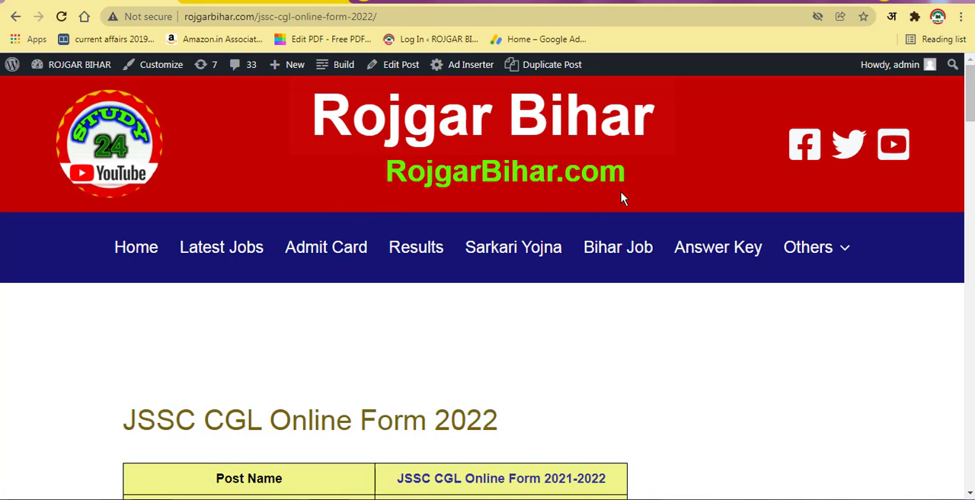
{"action": "scroll", "coordinate": [448, 335], "scroll_direction": "down", "scroll_amount": 1}
{"action": "scroll", "coordinate": [448, 335], "scroll_direction": "down", "scroll_amount": 1}
{"action": "scroll", "coordinate": [450, 320], "scroll_direction": "up", "scroll_amount": 2}
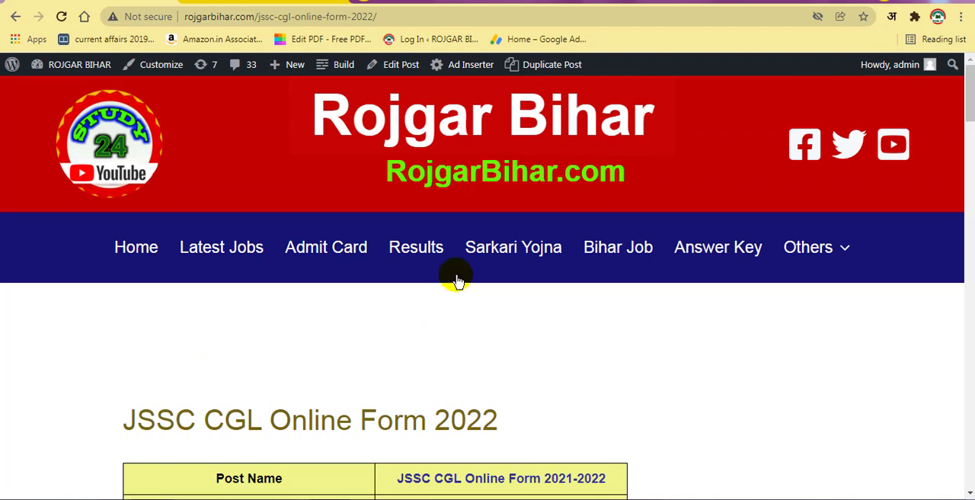
{"action": "scroll", "coordinate": [526, 312], "scroll_direction": "down", "scroll_amount": 3}
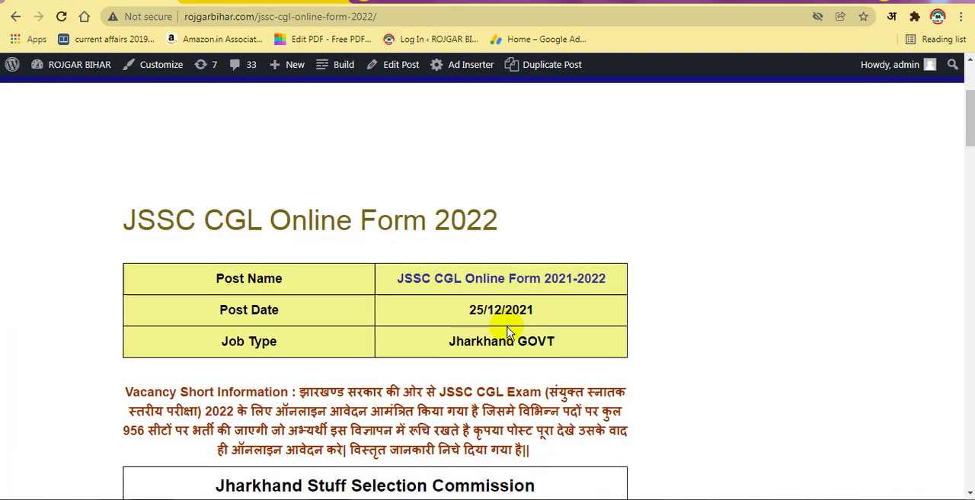
{"action": "scroll", "coordinate": [406, 263], "scroll_direction": "up", "scroll_amount": 3}
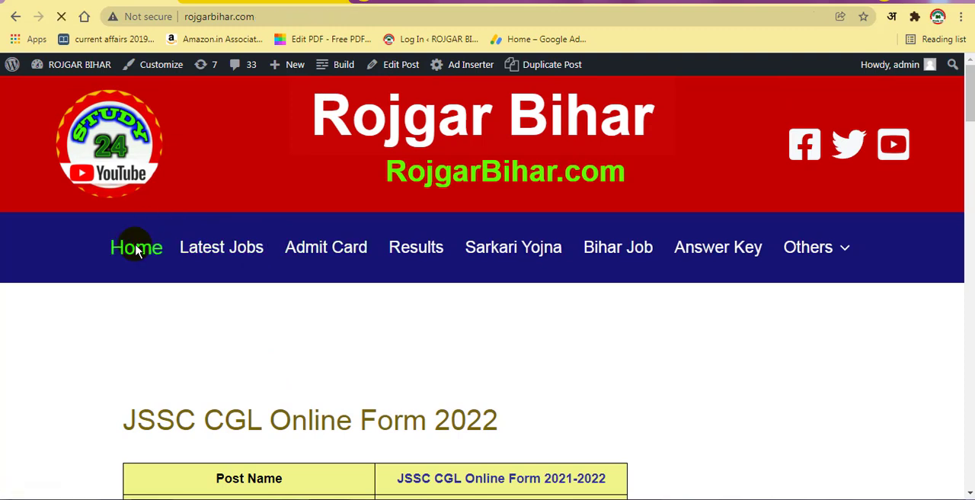
Step: Go to the Rojgar Bihar home page and open JSSC CGL Online Form 2022 from the Bihar Job list
{"action": "left_click", "coordinate": [136, 248]}
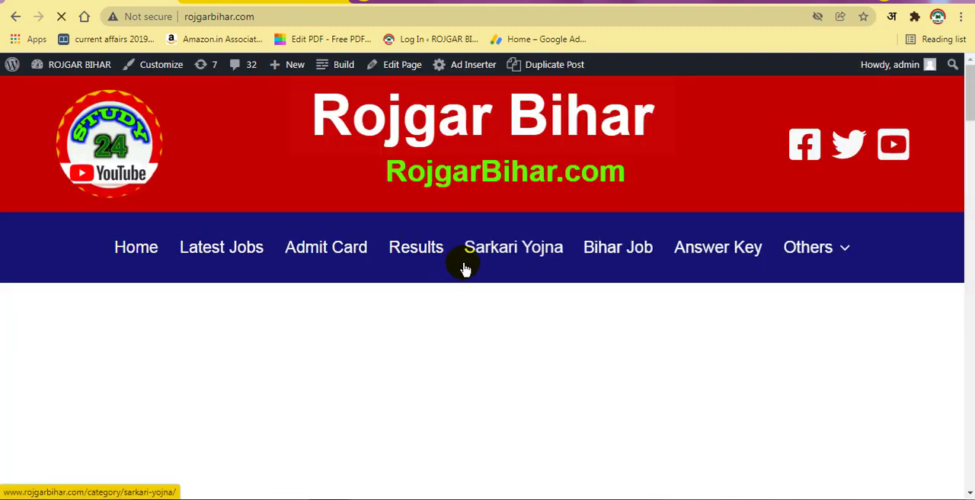
{"action": "scroll", "coordinate": [461, 274], "scroll_direction": "down", "scroll_amount": 5}
{"action": "scroll", "coordinate": [469, 286], "scroll_direction": "down", "scroll_amount": 3}
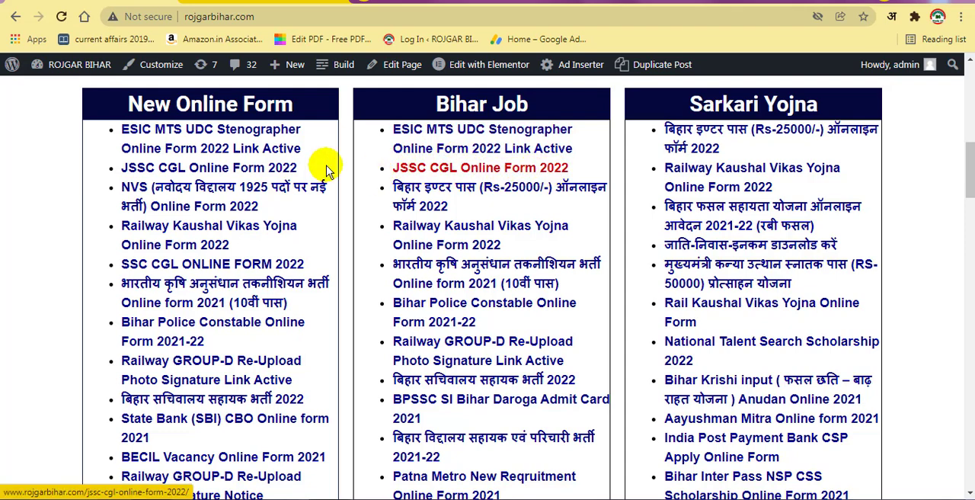
{"action": "left_click", "coordinate": [472, 176]}
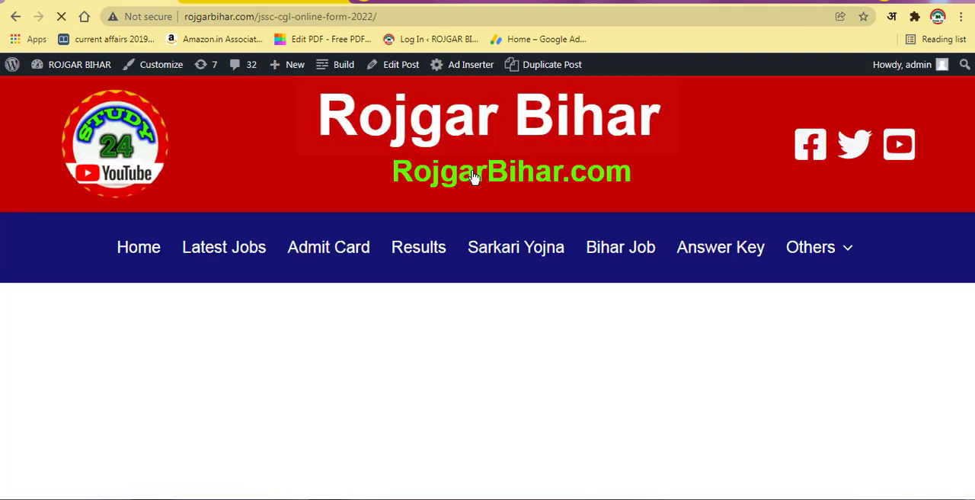
Step: Read the post's vacancy short information and the Important Dates table
{"action": "scroll", "coordinate": [446, 246], "scroll_direction": "down", "scroll_amount": 3}
{"action": "scroll", "coordinate": [451, 270], "scroll_direction": "down", "scroll_amount": 2}
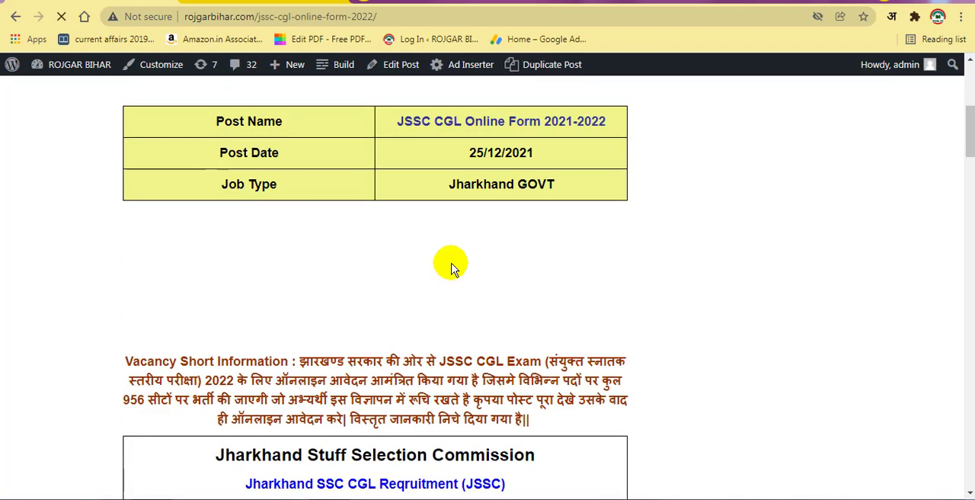
{"action": "scroll", "coordinate": [451, 269], "scroll_direction": "down", "scroll_amount": 1}
{"action": "scroll", "coordinate": [451, 270], "scroll_direction": "up", "scroll_amount": 1}
{"action": "scroll", "coordinate": [451, 268], "scroll_direction": "down", "scroll_amount": 3}
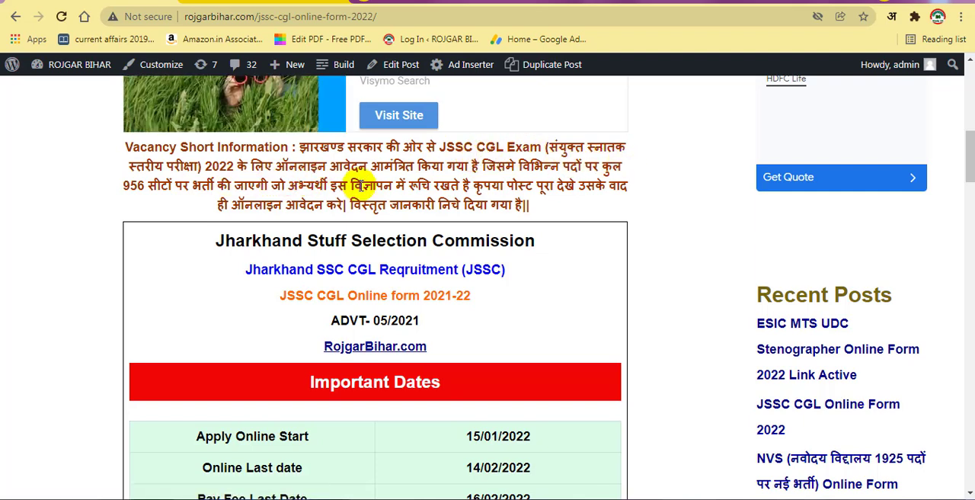
{"action": "scroll", "coordinate": [373, 199], "scroll_direction": "down", "scroll_amount": 1}
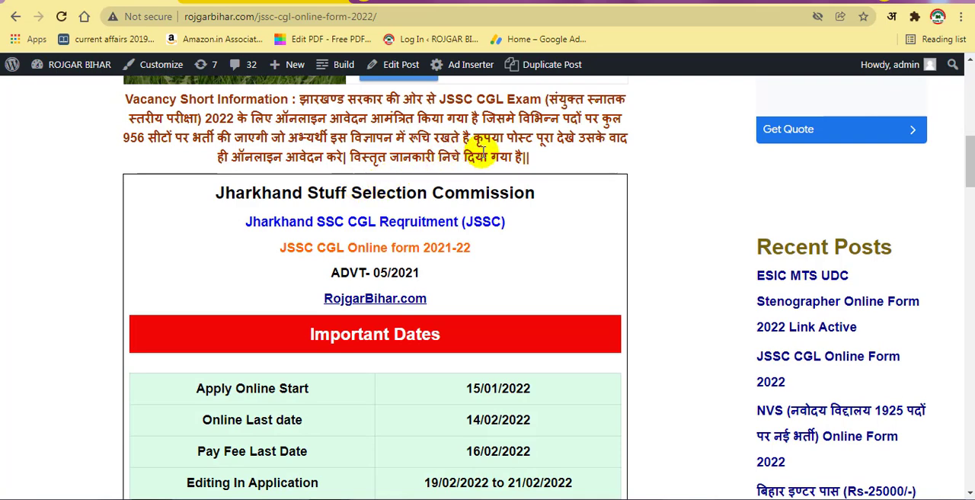
{"action": "scroll", "coordinate": [457, 221], "scroll_direction": "down", "scroll_amount": 1}
{"action": "scroll", "coordinate": [422, 262], "scroll_direction": "down", "scroll_amount": 1}
{"action": "scroll", "coordinate": [426, 261], "scroll_direction": "down", "scroll_amount": 2}
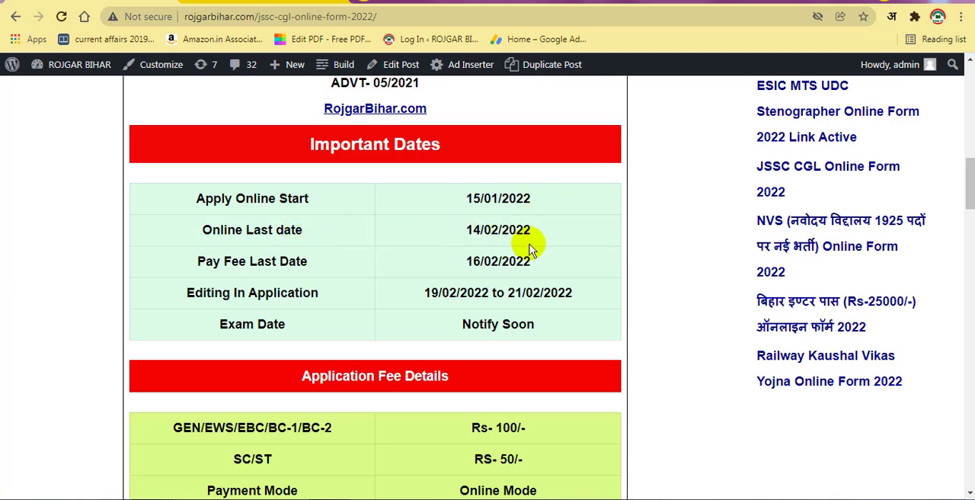
{"action": "scroll", "coordinate": [487, 259], "scroll_direction": "down", "scroll_amount": 2}
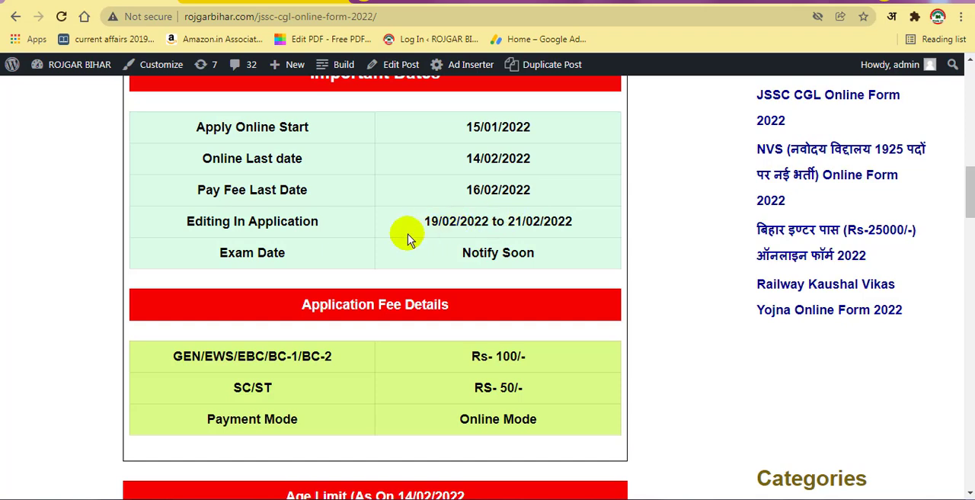
{"action": "scroll", "coordinate": [407, 239], "scroll_direction": "down", "scroll_amount": 1}
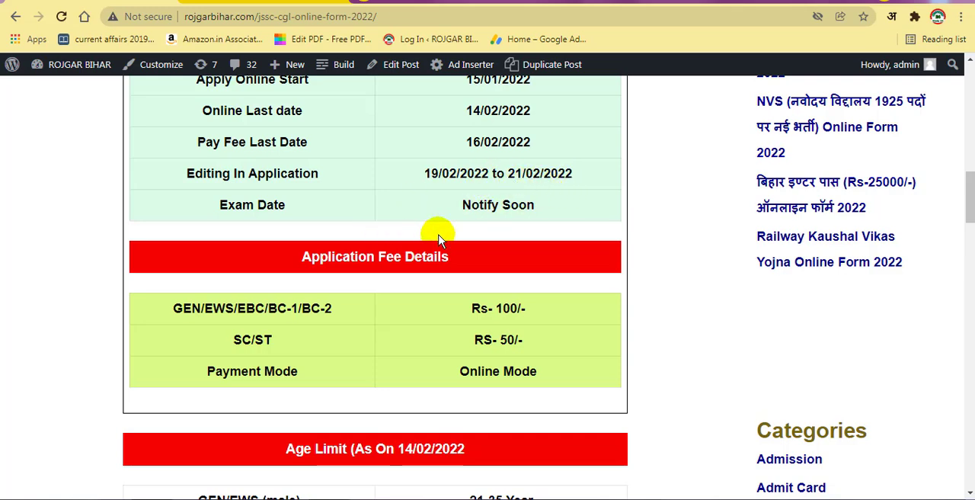
Step: Review the application fee details and the age limits for each category
{"action": "scroll", "coordinate": [435, 239], "scroll_direction": "down", "scroll_amount": 1}
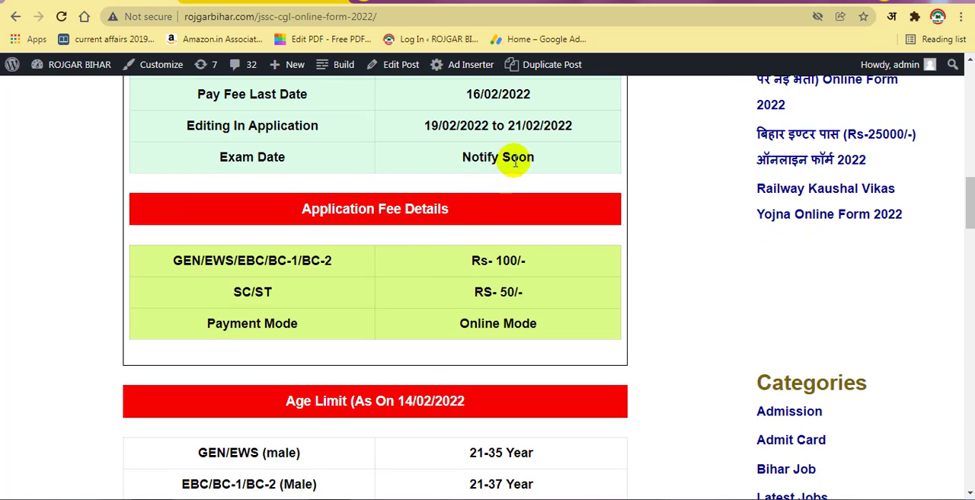
{"action": "scroll", "coordinate": [426, 263], "scroll_direction": "down", "scroll_amount": 1}
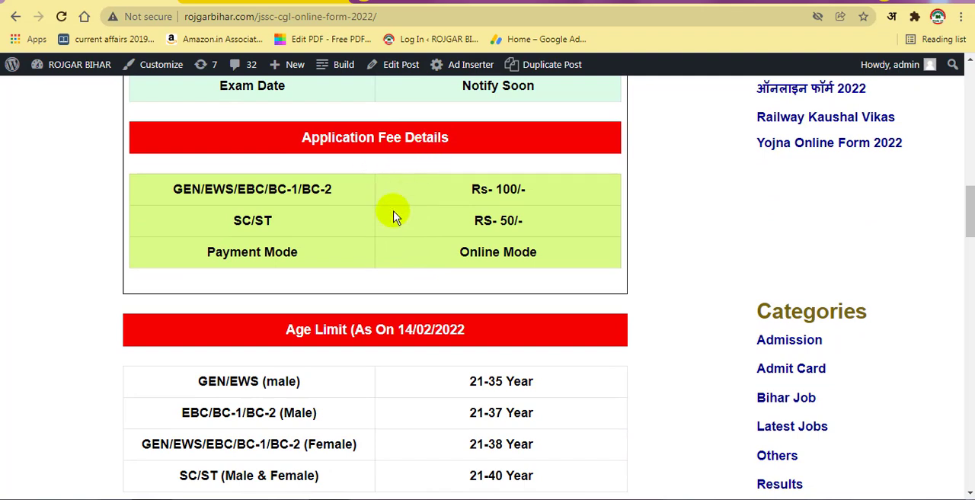
{"action": "scroll", "coordinate": [388, 221], "scroll_direction": "down", "scroll_amount": 1}
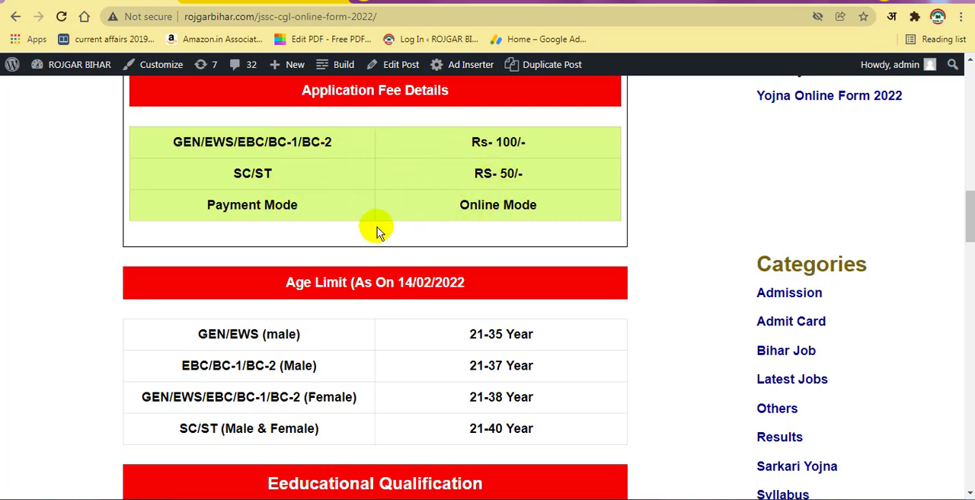
{"action": "scroll", "coordinate": [355, 228], "scroll_direction": "down", "scroll_amount": 2}
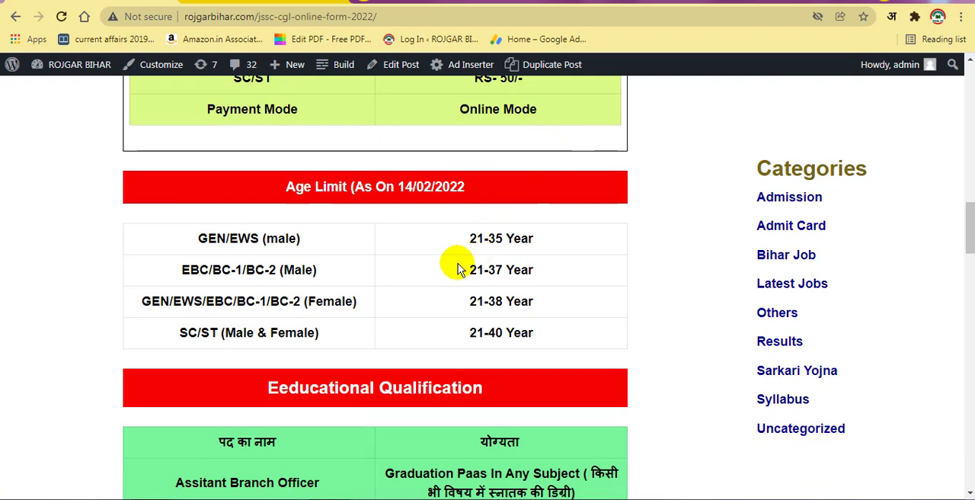
{"action": "scroll", "coordinate": [429, 272], "scroll_direction": "down", "scroll_amount": 1}
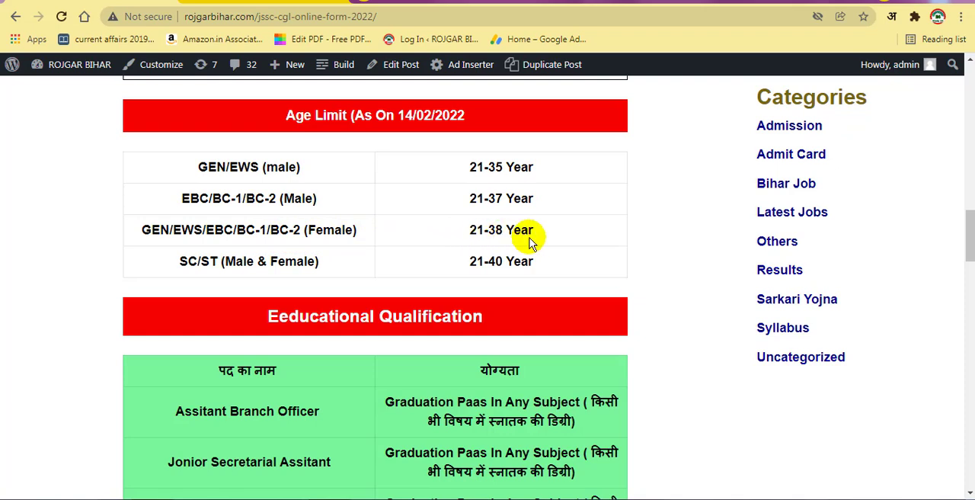
{"action": "scroll", "coordinate": [525, 240], "scroll_direction": "down", "scroll_amount": 1}
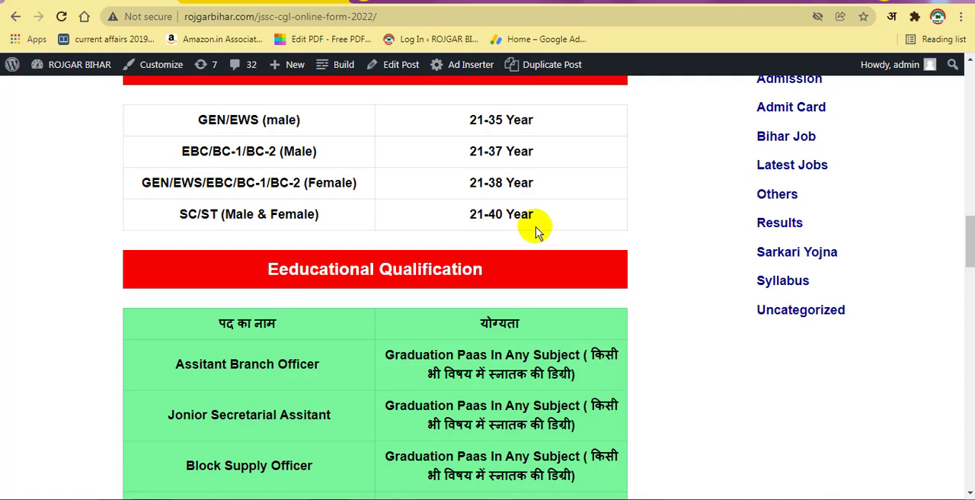
Step: Examine the educational qualification for each post and the JSSC CGL vacancy table by category
{"action": "scroll", "coordinate": [535, 228], "scroll_direction": "down", "scroll_amount": 3}
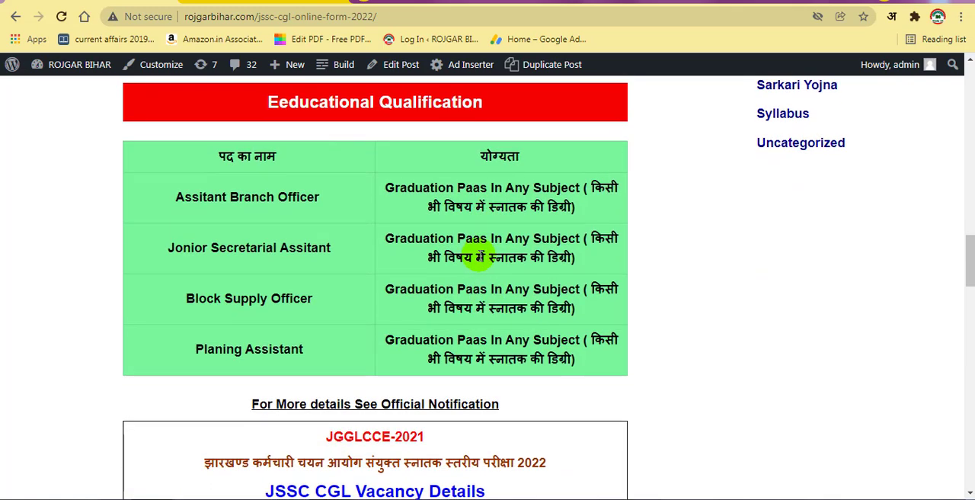
{"action": "scroll", "coordinate": [476, 258], "scroll_direction": "down", "scroll_amount": 1}
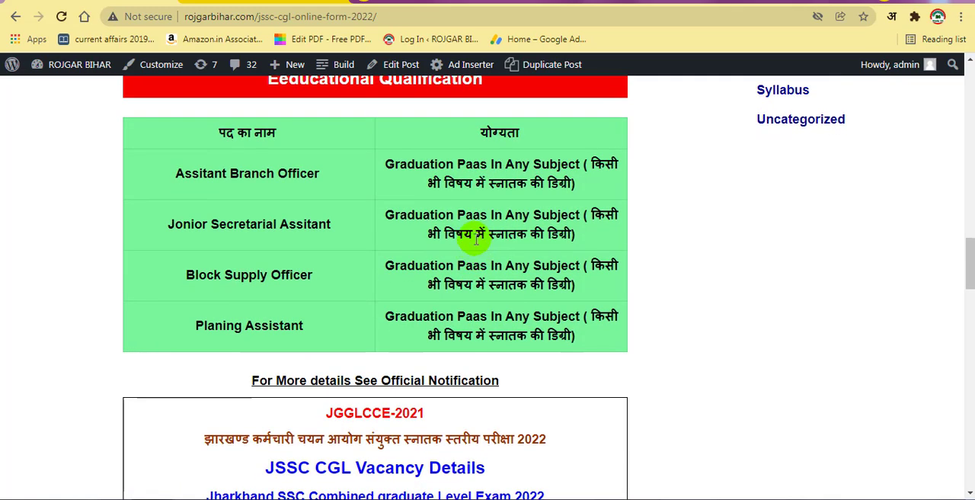
{"action": "scroll", "coordinate": [476, 237], "scroll_direction": "up", "scroll_amount": 1}
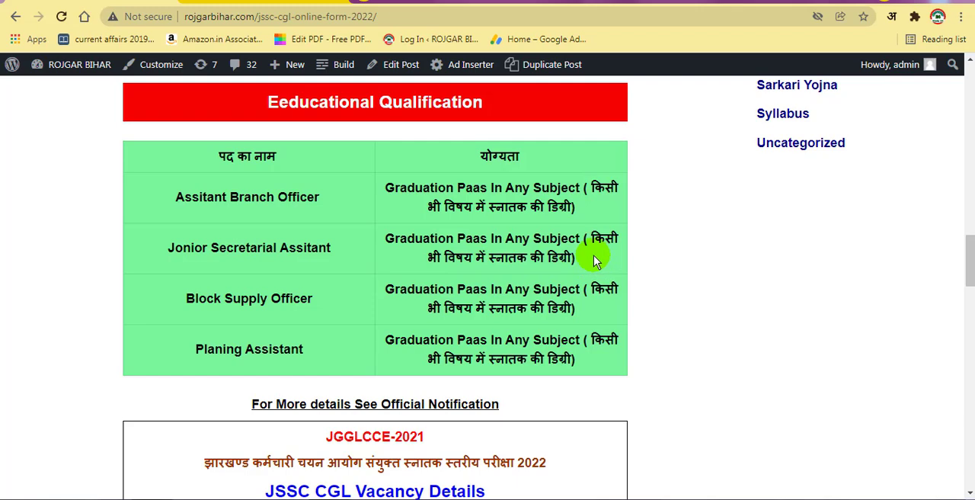
{"action": "scroll", "coordinate": [400, 279], "scroll_direction": "down", "scroll_amount": 1}
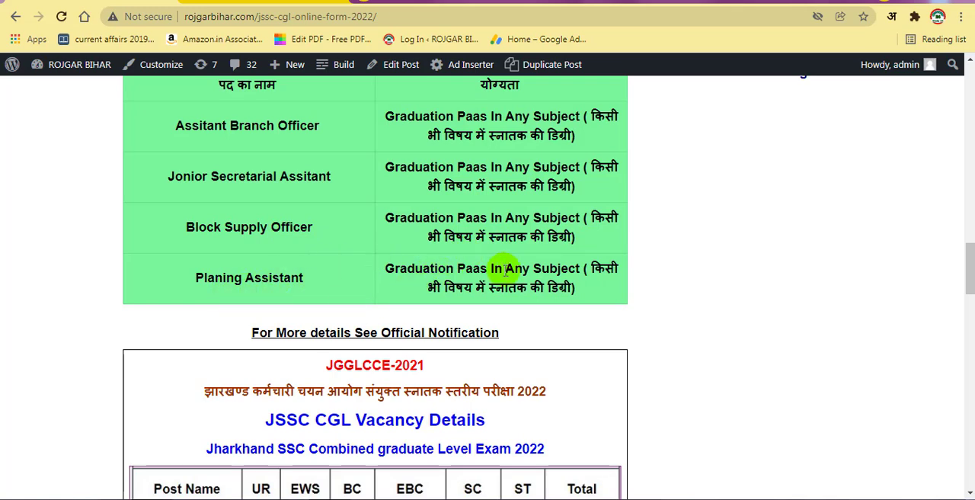
{"action": "scroll", "coordinate": [461, 332], "scroll_direction": "down", "scroll_amount": 3}
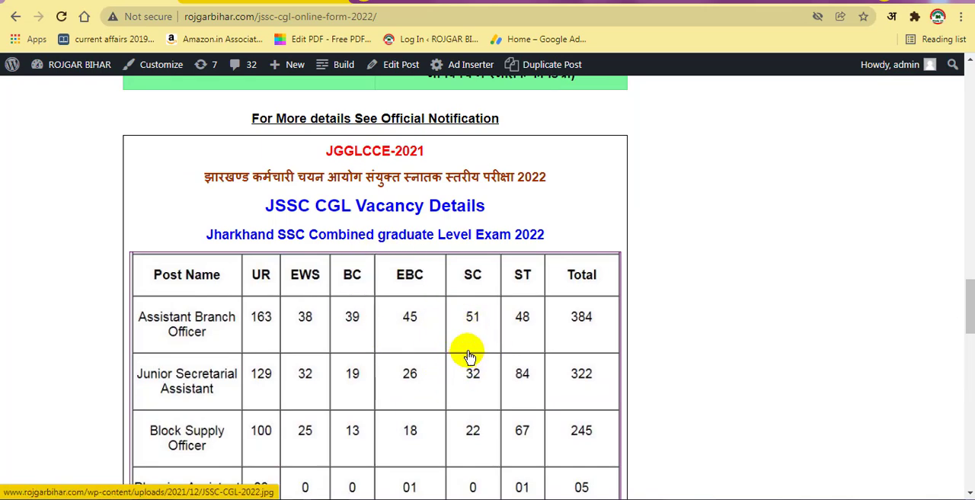
{"action": "scroll", "coordinate": [468, 356], "scroll_direction": "down", "scroll_amount": 2}
{"action": "scroll", "coordinate": [470, 357], "scroll_direction": "down", "scroll_amount": 2}
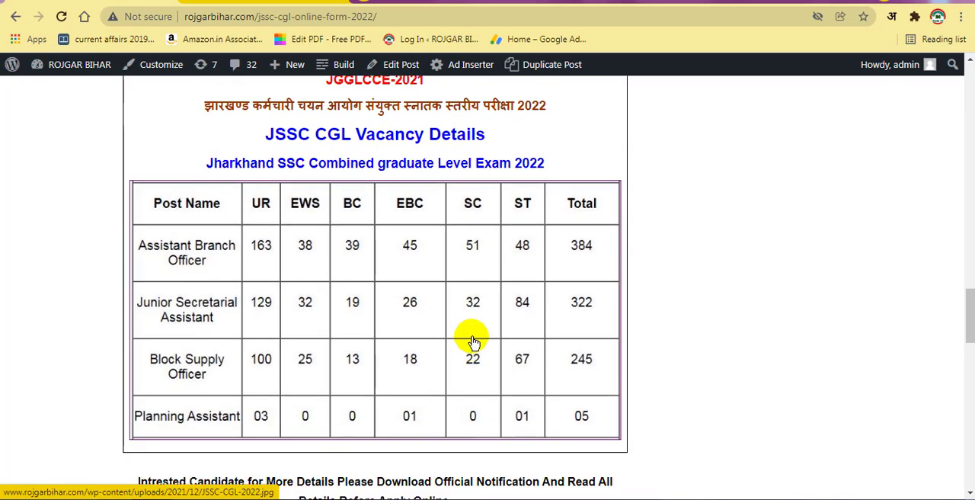
{"action": "scroll", "coordinate": [472, 341], "scroll_direction": "up", "scroll_amount": 1}
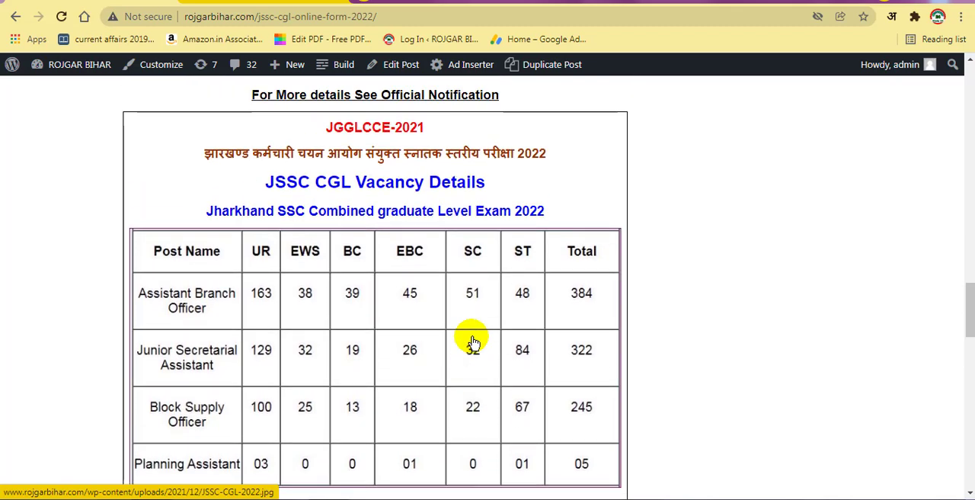
{"action": "scroll", "coordinate": [475, 336], "scroll_direction": "down", "scroll_amount": 2}
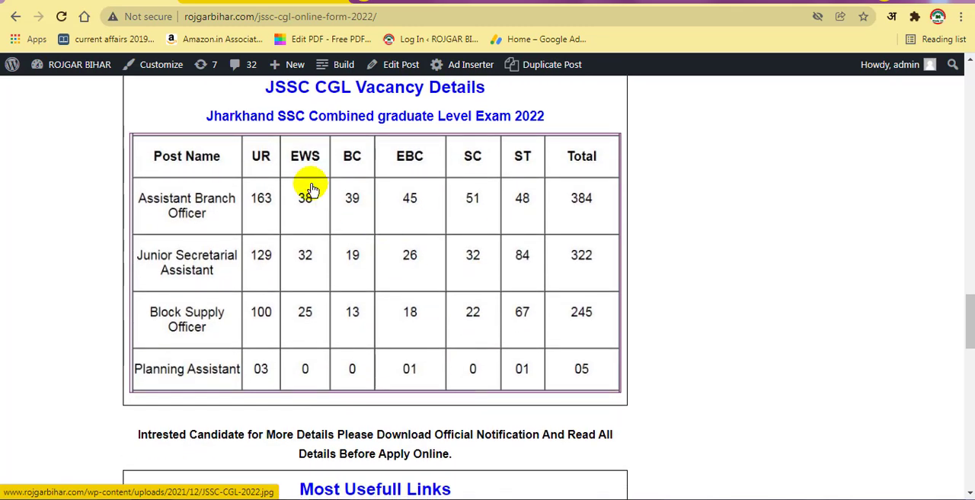
{"action": "scroll", "coordinate": [437, 385], "scroll_direction": "down", "scroll_amount": 2}
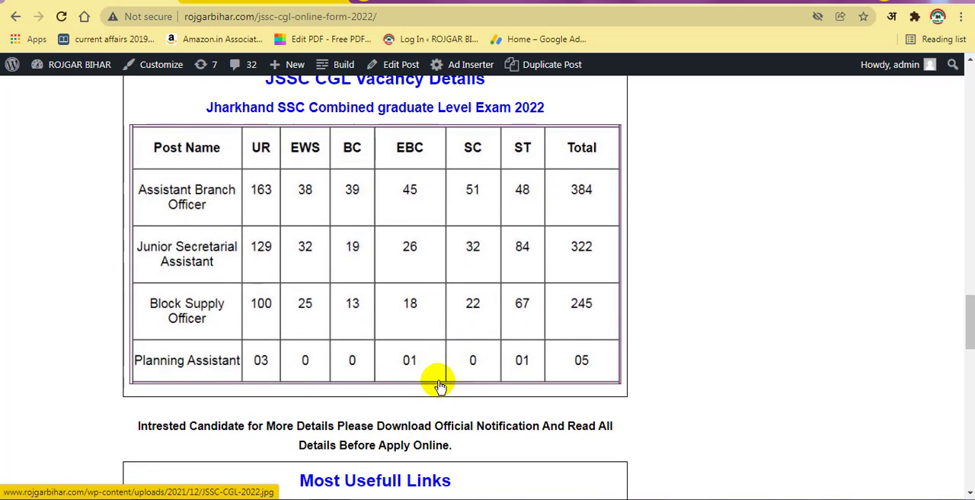
{"action": "scroll", "coordinate": [439, 382], "scroll_direction": "up", "scroll_amount": 2}
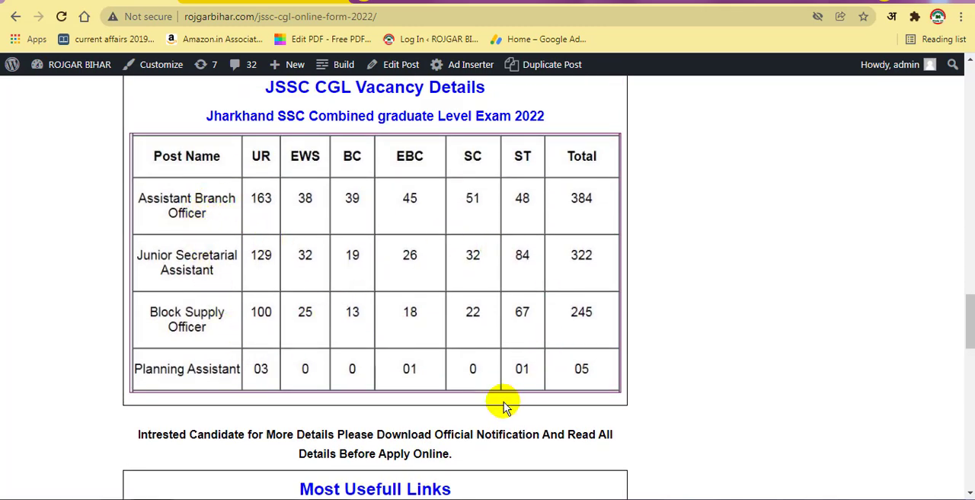
Step: Open the Apply Online link under Most Usefull Links and start a new registration on the JSSC application site
{"action": "scroll", "coordinate": [503, 404], "scroll_direction": "down", "scroll_amount": 2}
{"action": "scroll", "coordinate": [503, 401], "scroll_direction": "down", "scroll_amount": 4}
{"action": "scroll", "coordinate": [380, 335], "scroll_direction": "up", "scroll_amount": 1}
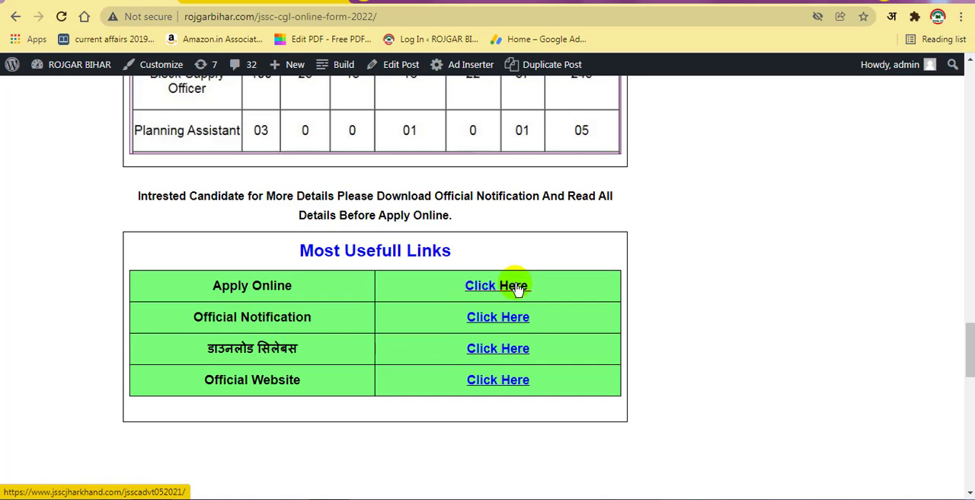
{"action": "left_click", "coordinate": [491, 286]}
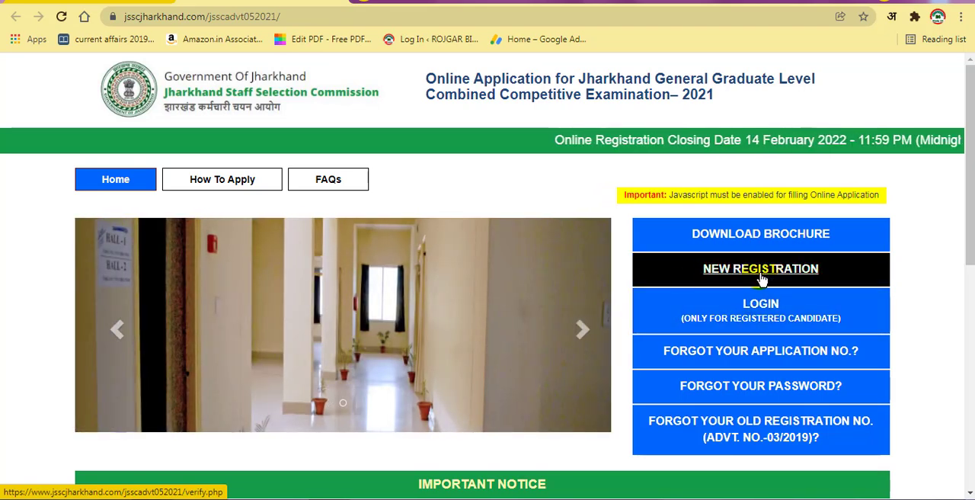
{"action": "left_click", "coordinate": [767, 277]}
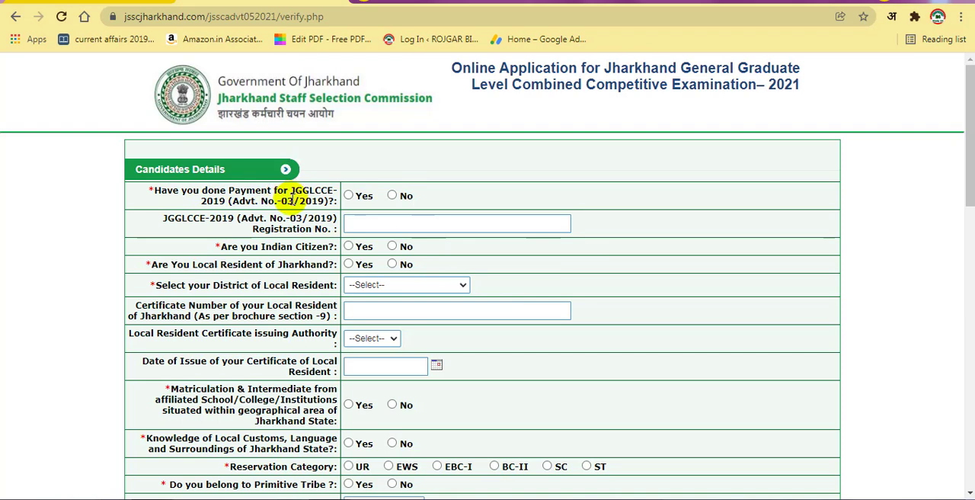
Step: Answer No to the question about having done payment for JGGLCCE-2019 (Advt. No.-03/2019)
{"action": "left_click", "coordinate": [348, 196]}
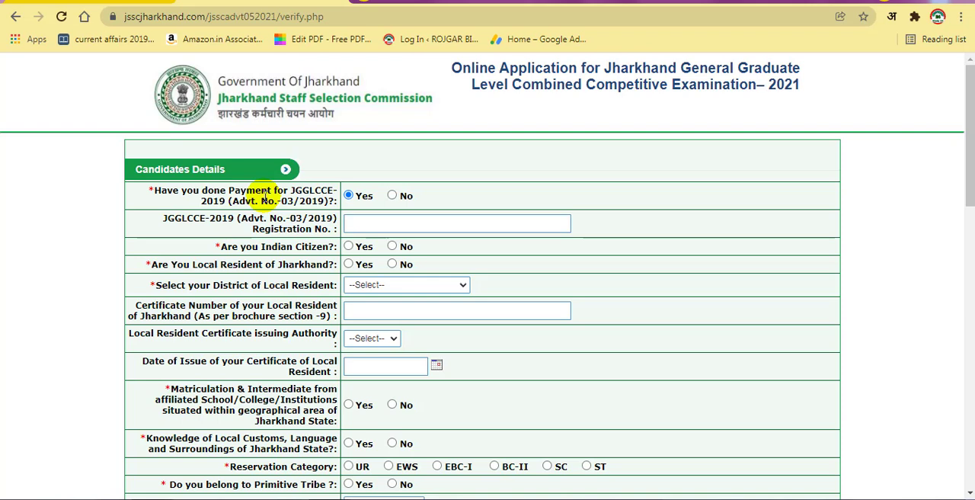
{"action": "left_click", "coordinate": [393, 196]}
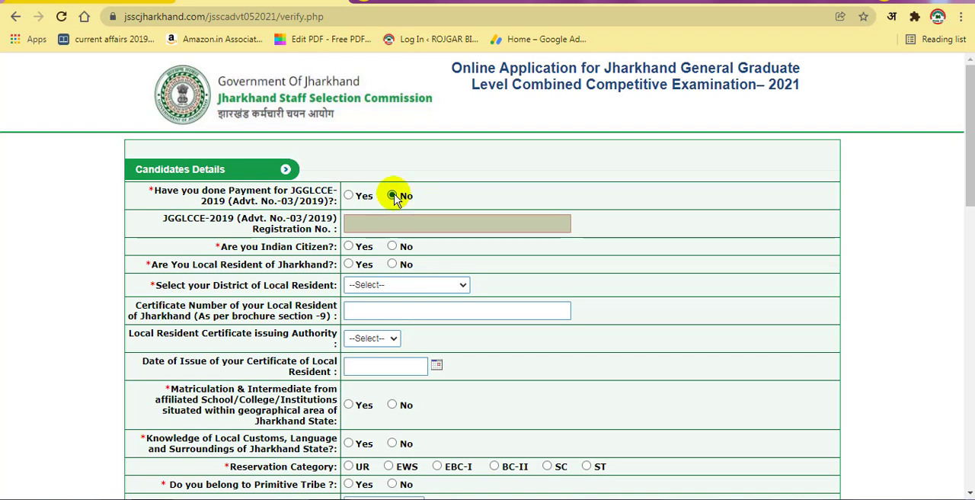
Step: Keep No as the answer to the JGGLCCE-2019 payment question and answer Yes to being an Indian citizen
{"action": "left_click", "coordinate": [350, 196]}
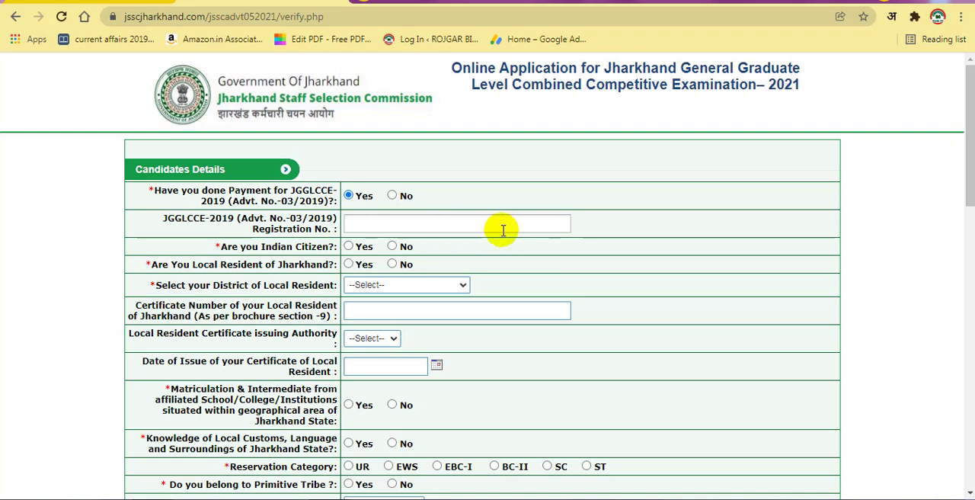
{"action": "left_click", "coordinate": [393, 196]}
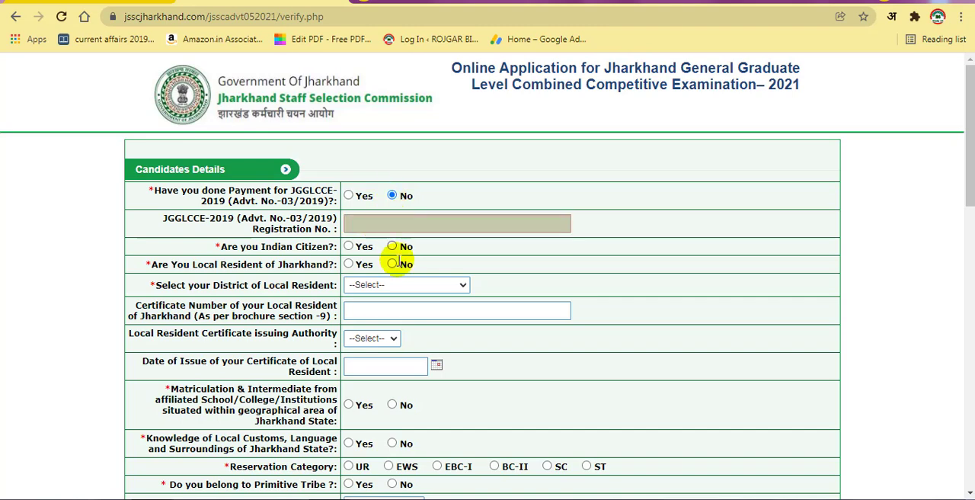
{"action": "scroll", "coordinate": [396, 297], "scroll_direction": "down", "scroll_amount": 1}
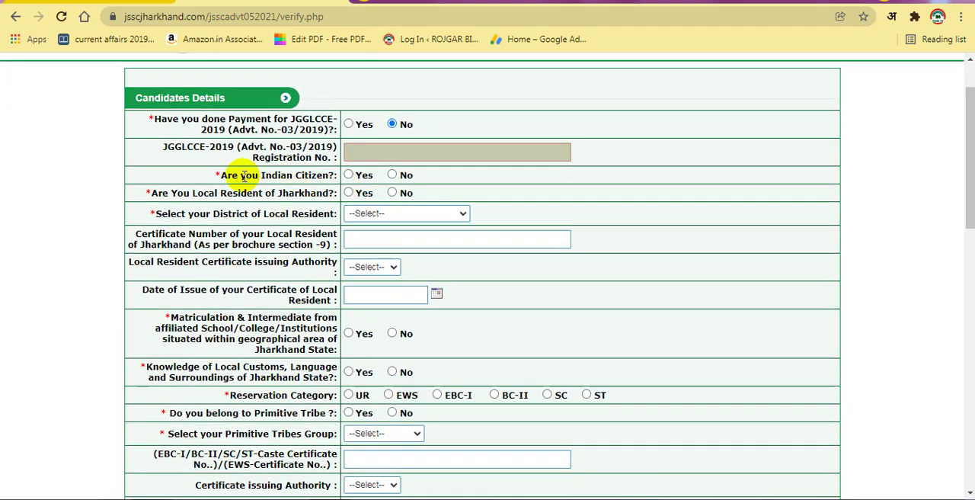
{"action": "left_click", "coordinate": [348, 175]}
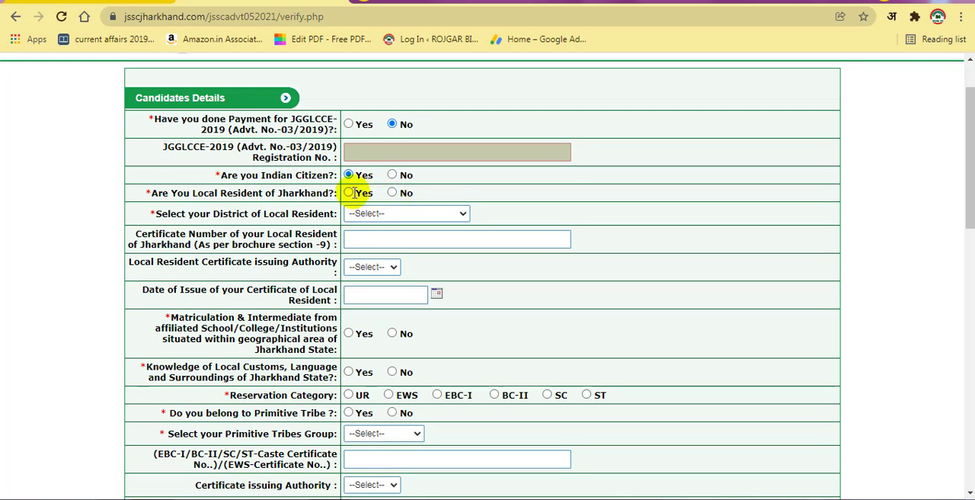
Step: Answer No to being a local resident of Jharkhand and accept the notice
{"action": "left_click", "coordinate": [393, 193]}
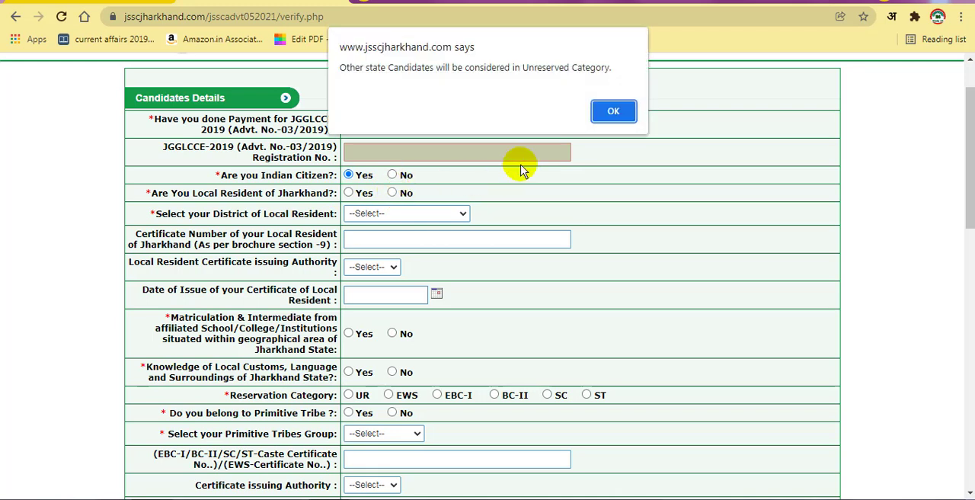
{"action": "left_click", "coordinate": [614, 111]}
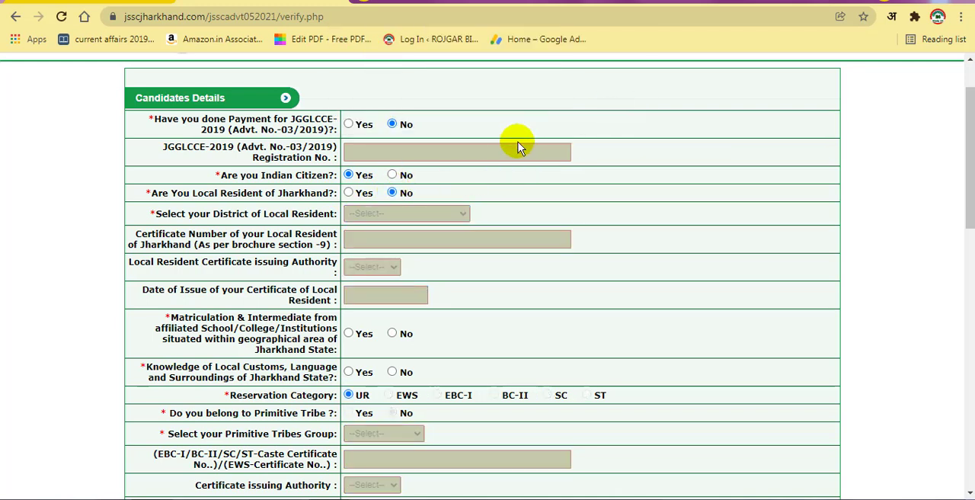
Step: Try answering the question about Matriculation & Intermediate from institutions in Jharkhand with Yes and with No
{"action": "scroll", "coordinate": [399, 290], "scroll_direction": "down", "scroll_amount": 3}
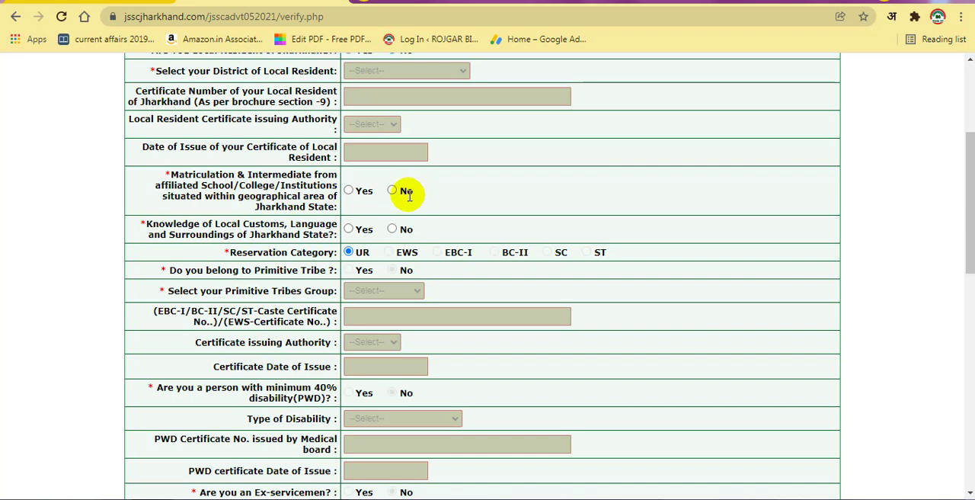
{"action": "left_click", "coordinate": [361, 194]}
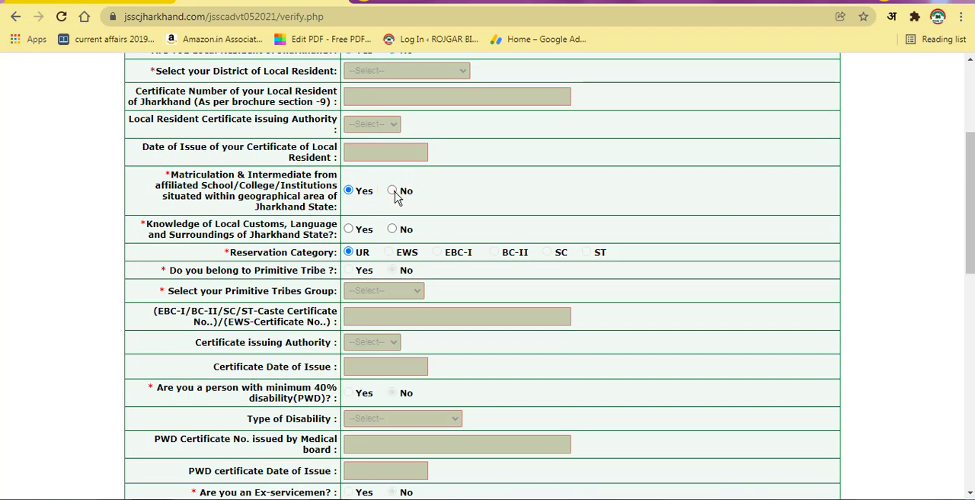
{"action": "left_click", "coordinate": [395, 197]}
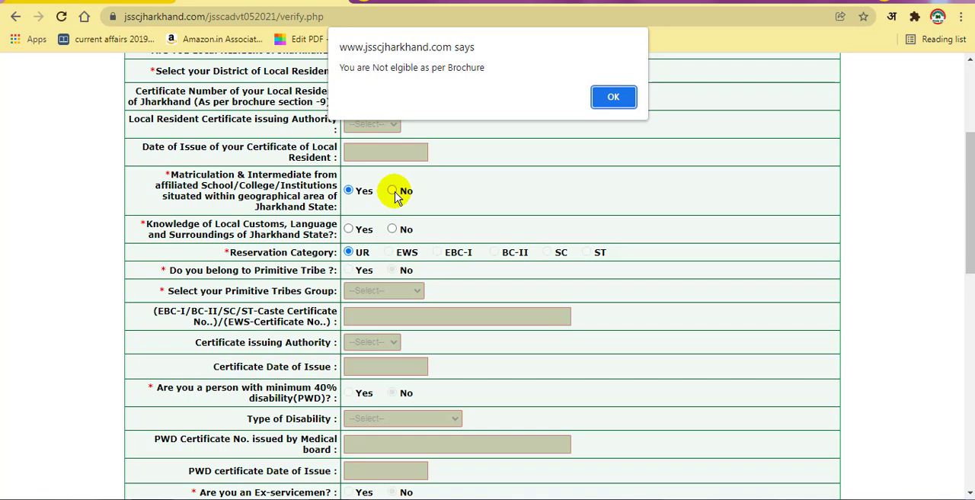
{"action": "left_click", "coordinate": [599, 96]}
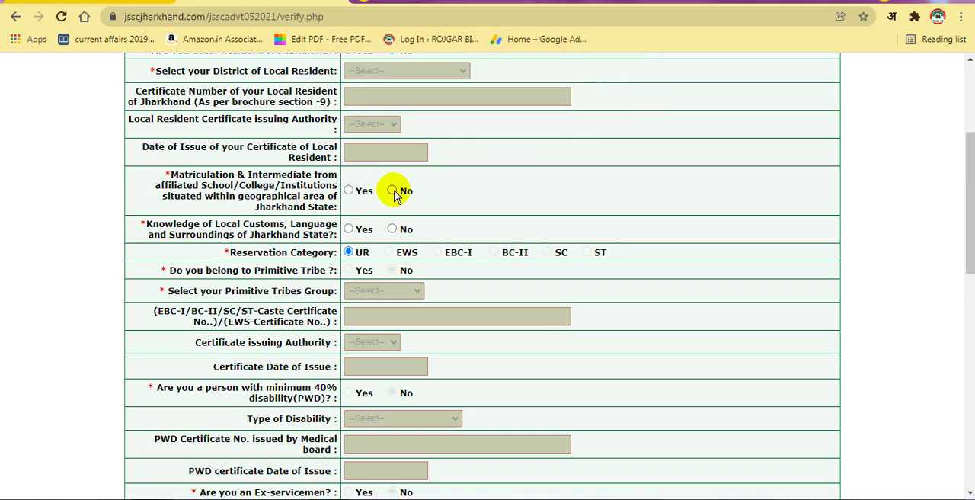
{"action": "left_click", "coordinate": [391, 191]}
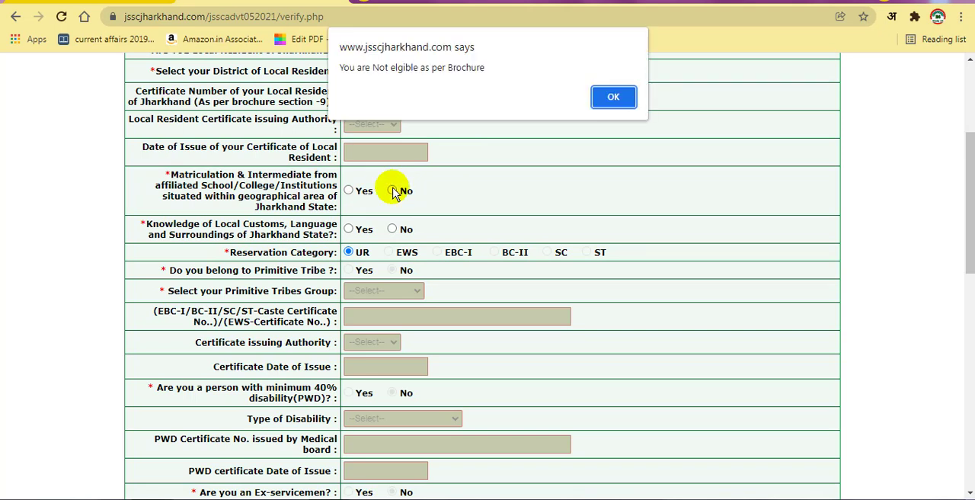
{"action": "left_click", "coordinate": [612, 93]}
Step: Answer Yes to Matriculation & Intermediate from institutions in Jharkhand and Yes to knowledge of local customs, language and surroundings
{"action": "left_click", "coordinate": [350, 192]}
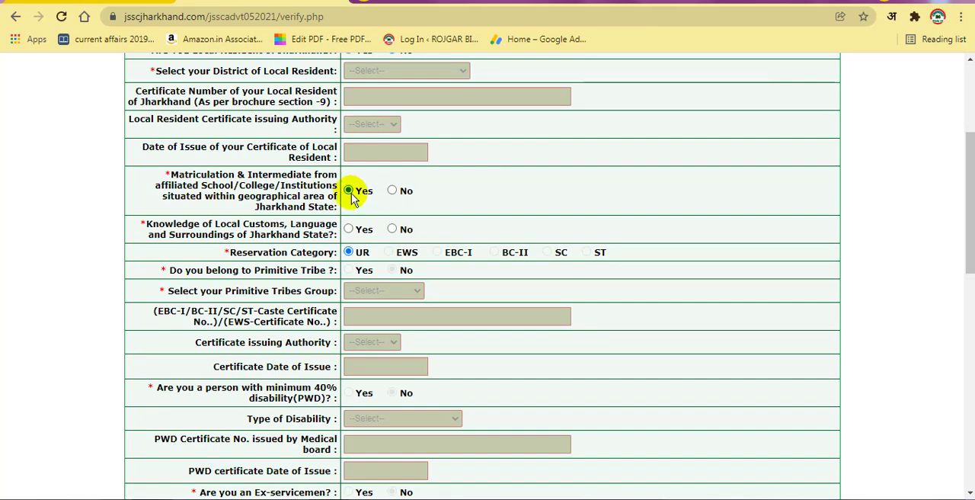
{"action": "scroll", "coordinate": [402, 251], "scroll_direction": "down", "scroll_amount": 1}
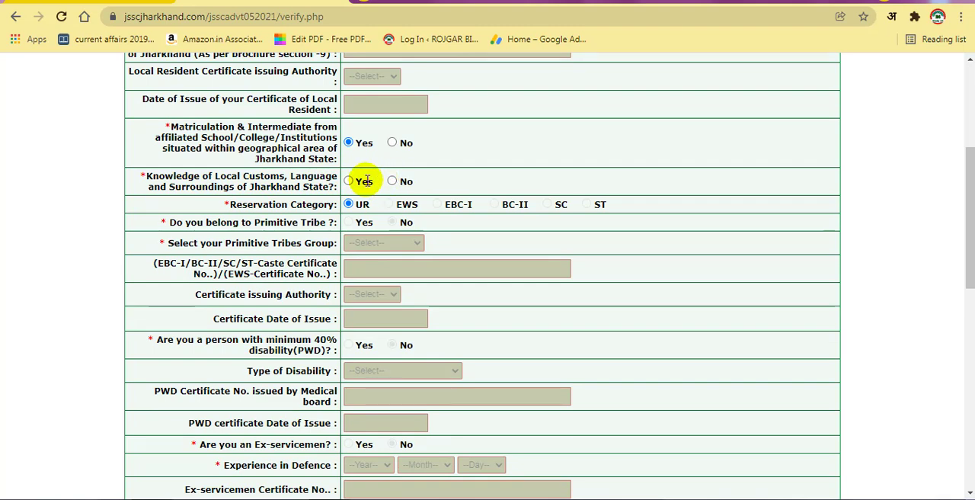
{"action": "left_click", "coordinate": [348, 181]}
Step: Review the answers given so far and change the local resident of Jharkhand answer to Yes
{"action": "scroll", "coordinate": [435, 276], "scroll_direction": "down", "scroll_amount": 1}
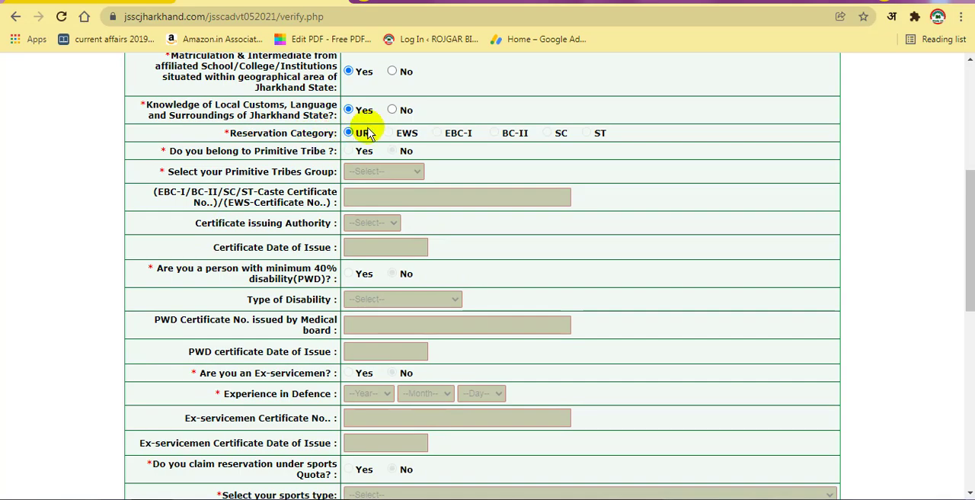
{"action": "scroll", "coordinate": [420, 229], "scroll_direction": "up", "scroll_amount": 3}
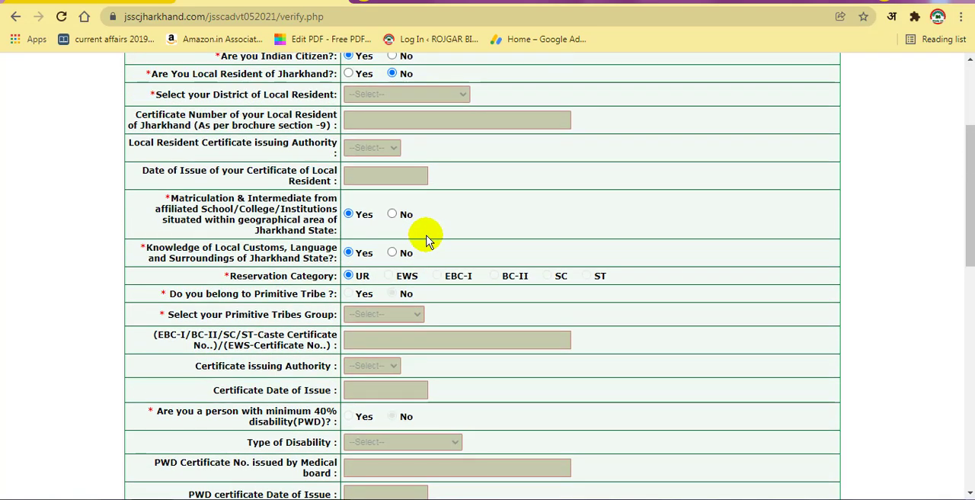
{"action": "scroll", "coordinate": [412, 228], "scroll_direction": "up", "scroll_amount": 1}
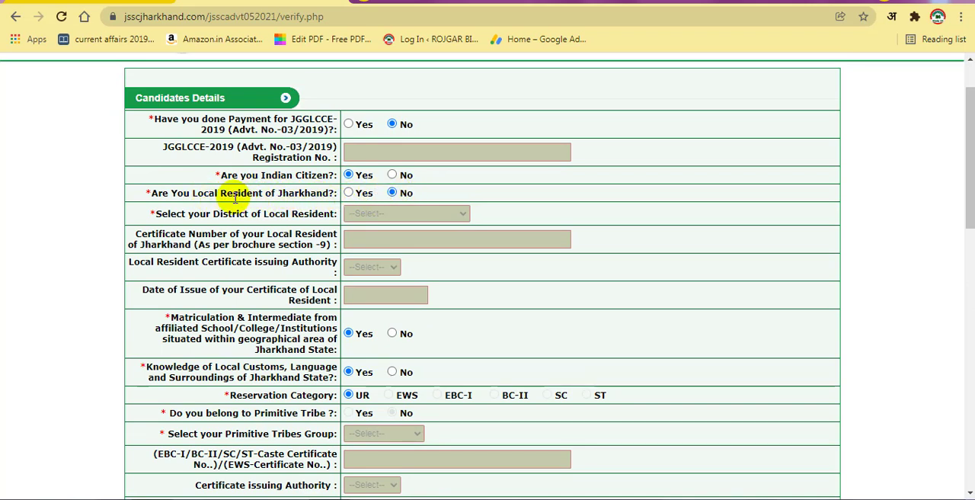
{"action": "scroll", "coordinate": [429, 368], "scroll_direction": "down", "scroll_amount": 2}
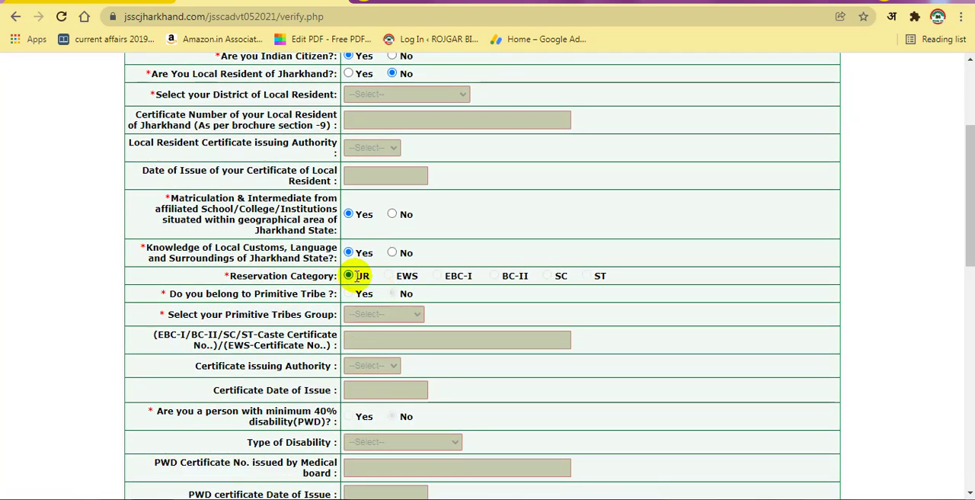
{"action": "scroll", "coordinate": [373, 243], "scroll_direction": "up", "scroll_amount": 2}
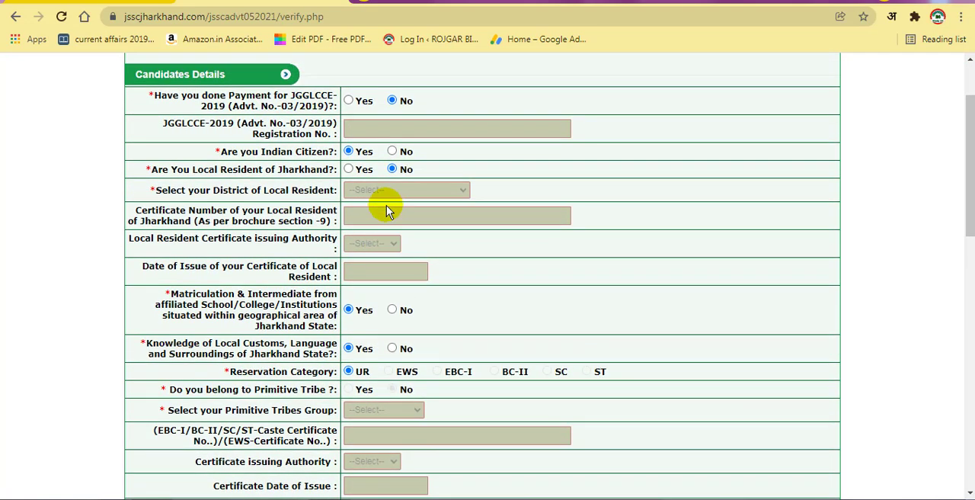
{"action": "scroll", "coordinate": [385, 210], "scroll_direction": "up", "scroll_amount": 1}
{"action": "left_click", "coordinate": [364, 217]}
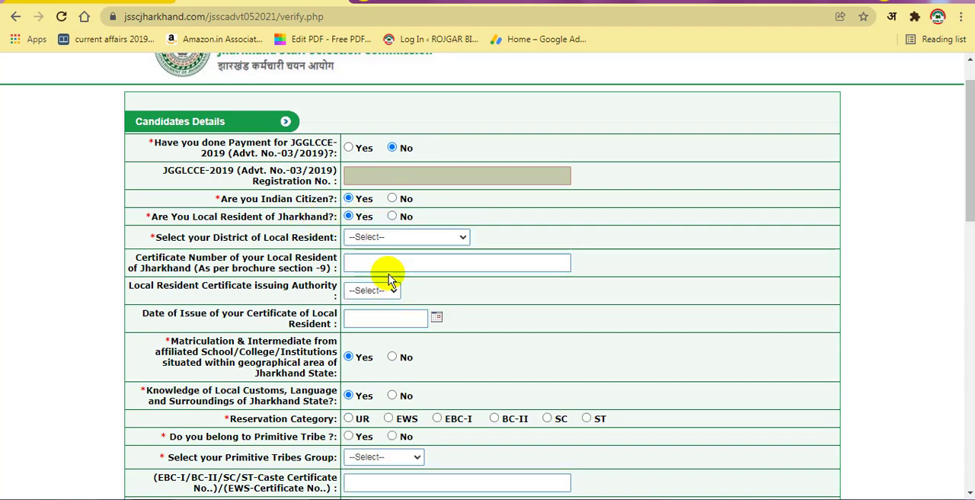
Step: Choose DEOGHAR as the district of local residence
{"action": "scroll", "coordinate": [396, 335], "scroll_direction": "down", "scroll_amount": 1}
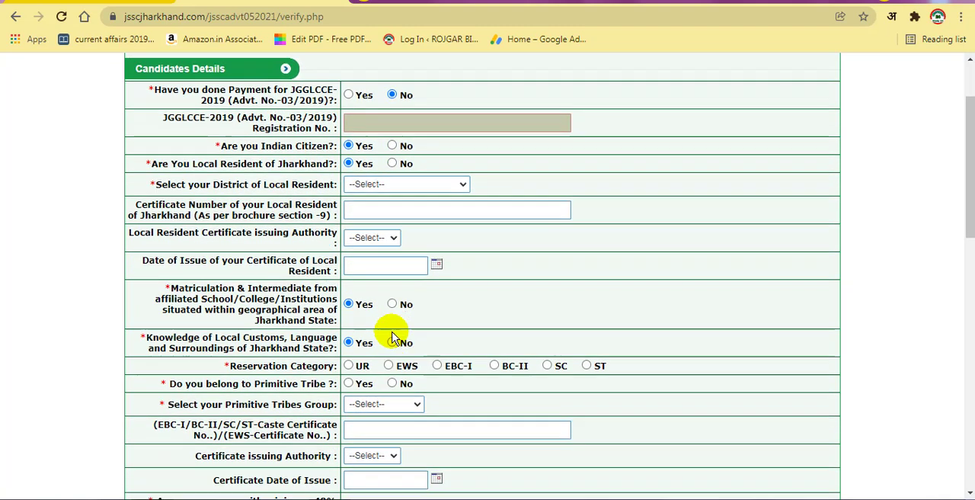
{"action": "left_click", "coordinate": [444, 165]}
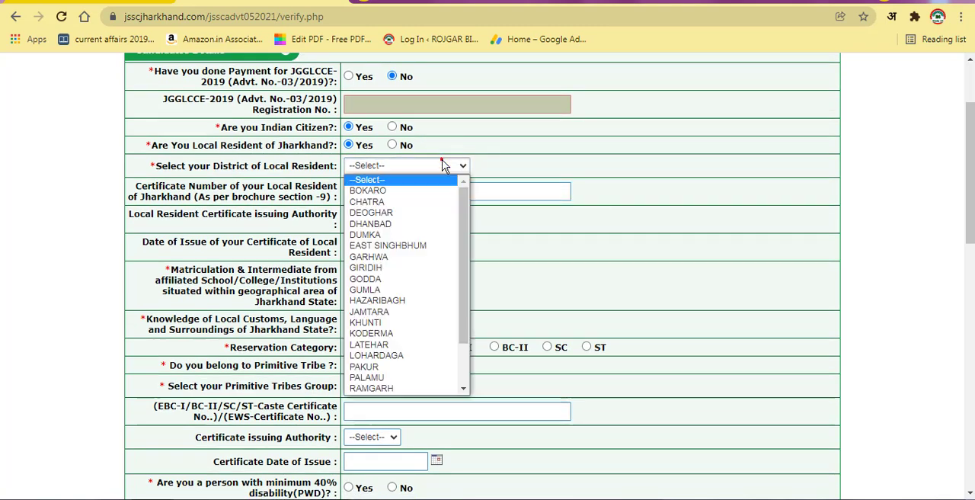
{"action": "left_click", "coordinate": [399, 217]}
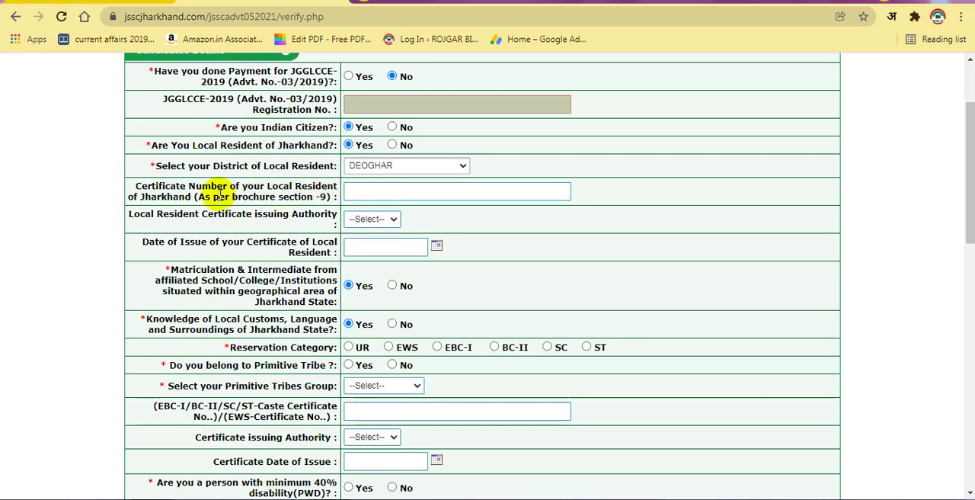
Step: Choose SDO as the authority issuing the local resident certificate and enter the certificate number
{"action": "left_click", "coordinate": [413, 192]}
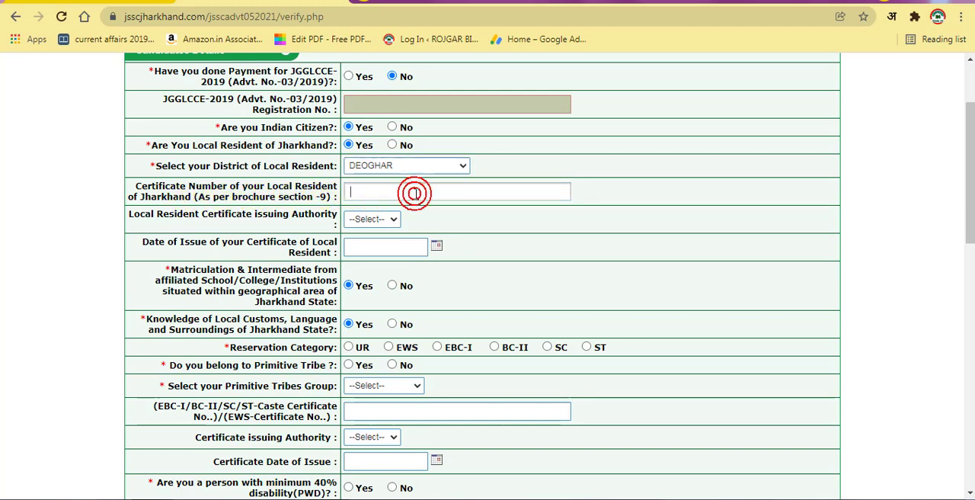
{"action": "left_click", "coordinate": [384, 219]}
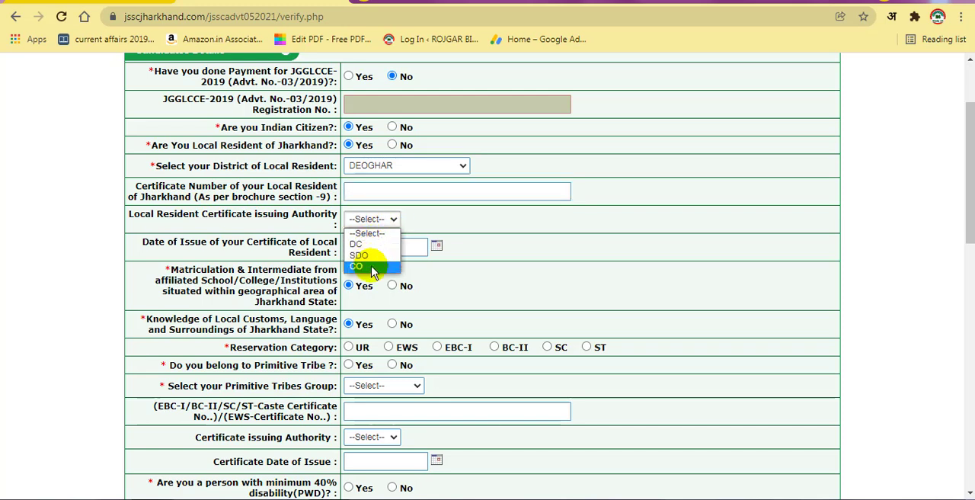
{"action": "left_click", "coordinate": [373, 255]}
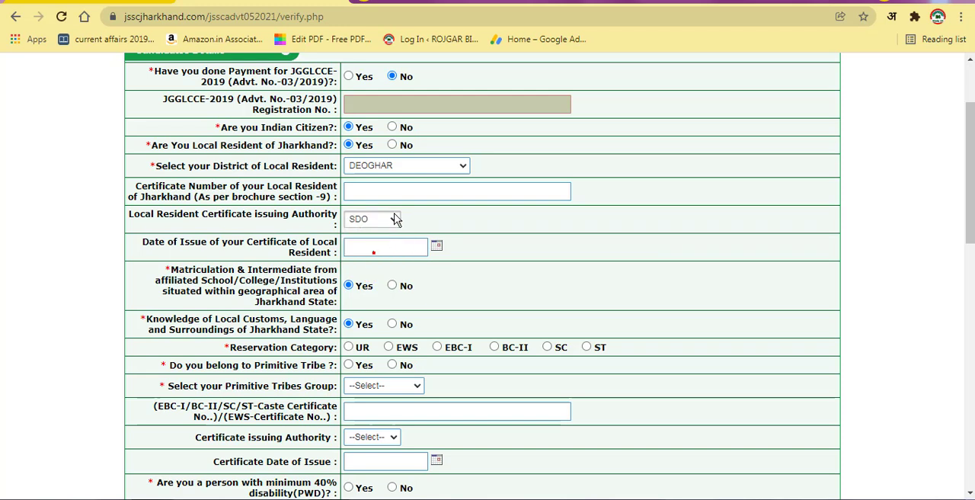
{"action": "left_click", "coordinate": [397, 188]}
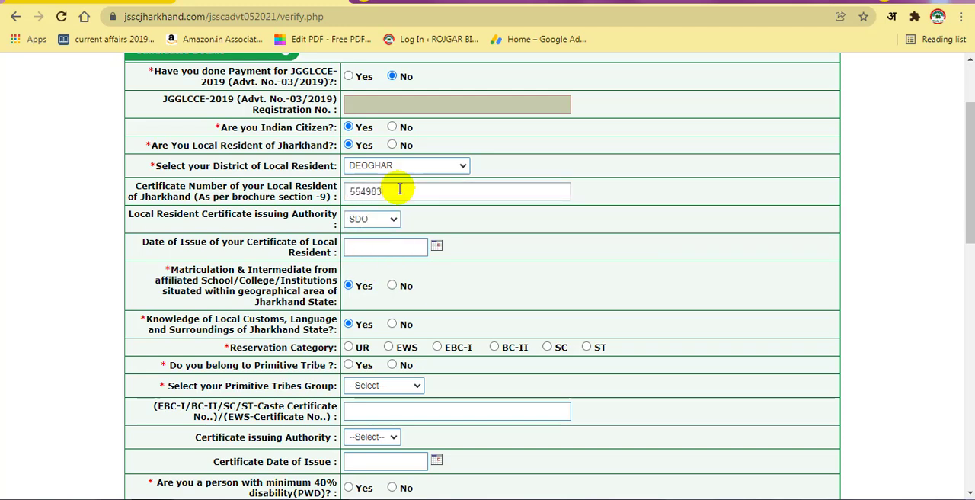
{"action": "left_click", "coordinate": [601, 200]}
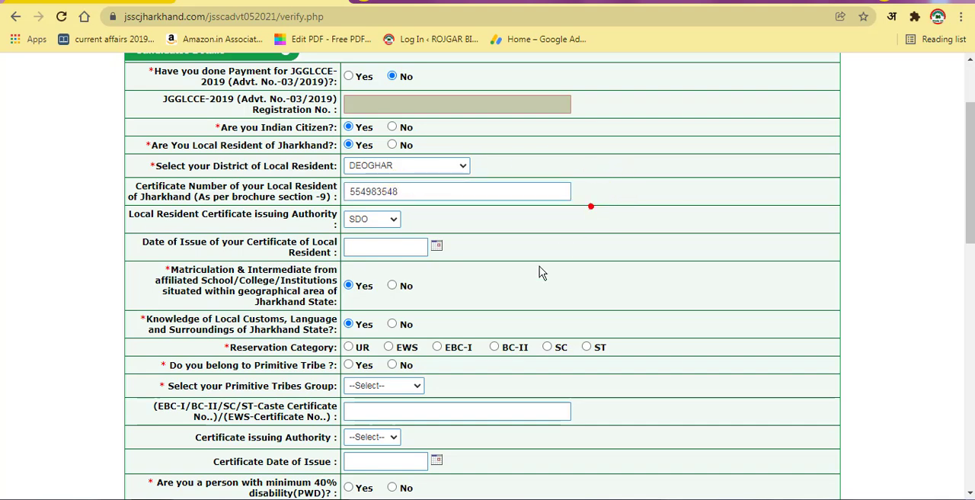
Step: Set the date of issue of the local resident certificate to 30-11-2021
{"action": "scroll", "coordinate": [495, 259], "scroll_direction": "down", "scroll_amount": 2}
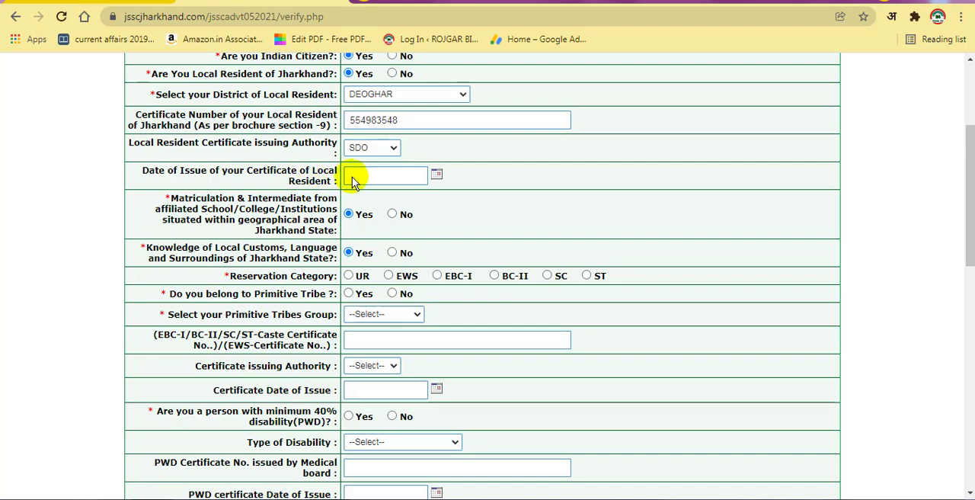
{"action": "left_click", "coordinate": [436, 176]}
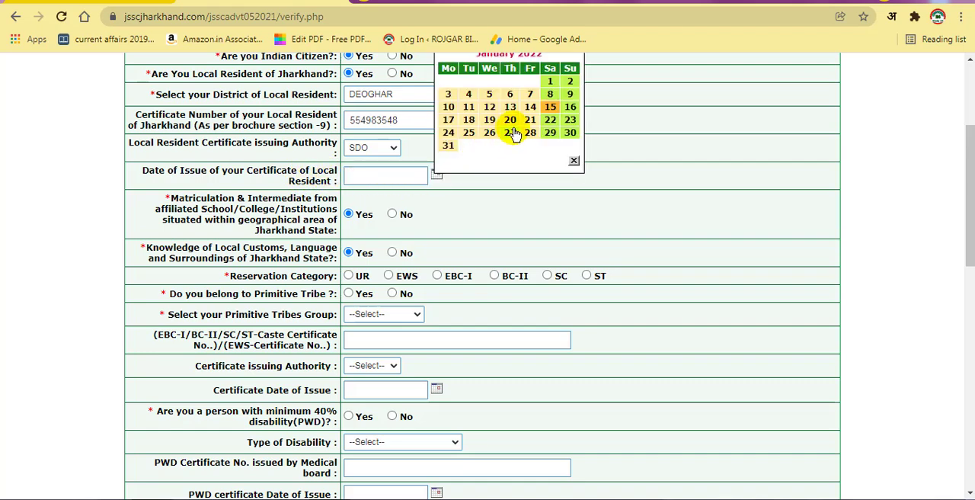
{"action": "scroll", "coordinate": [496, 135], "scroll_direction": "up", "scroll_amount": 1}
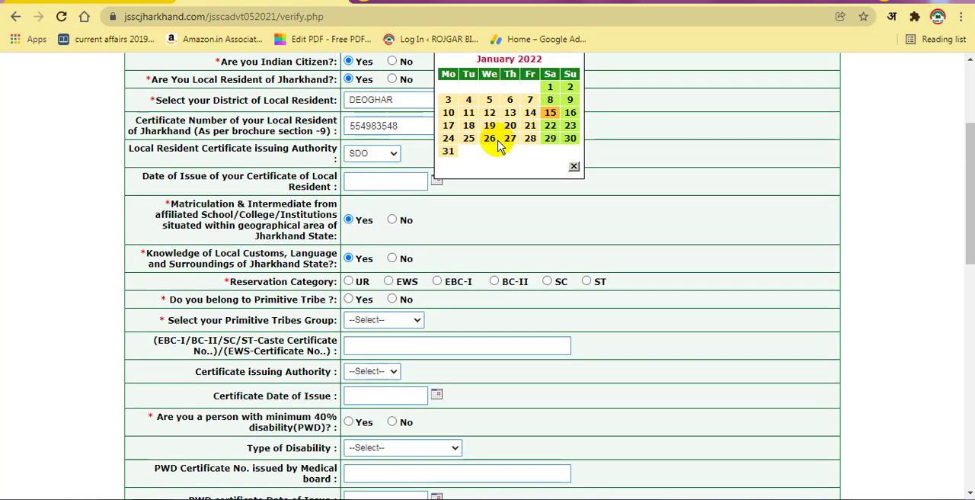
{"action": "left_click", "coordinate": [555, 112]}
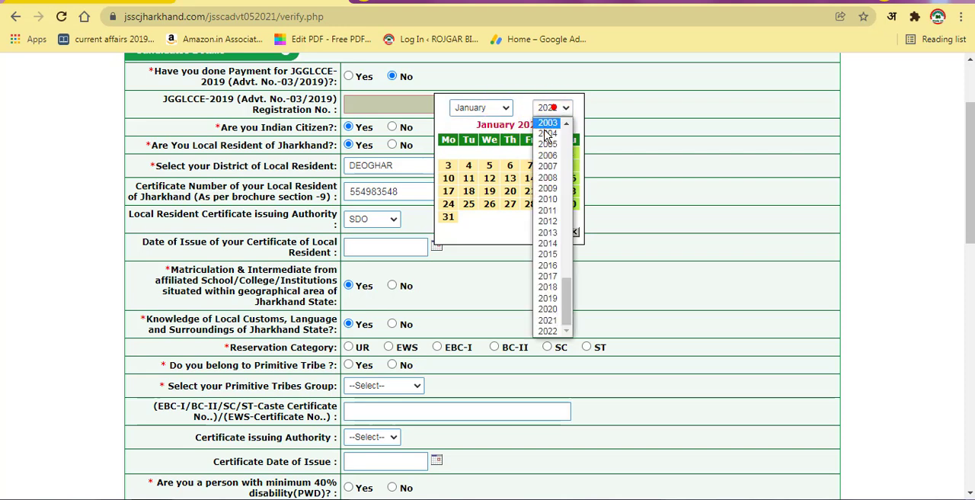
{"action": "left_click", "coordinate": [553, 319]}
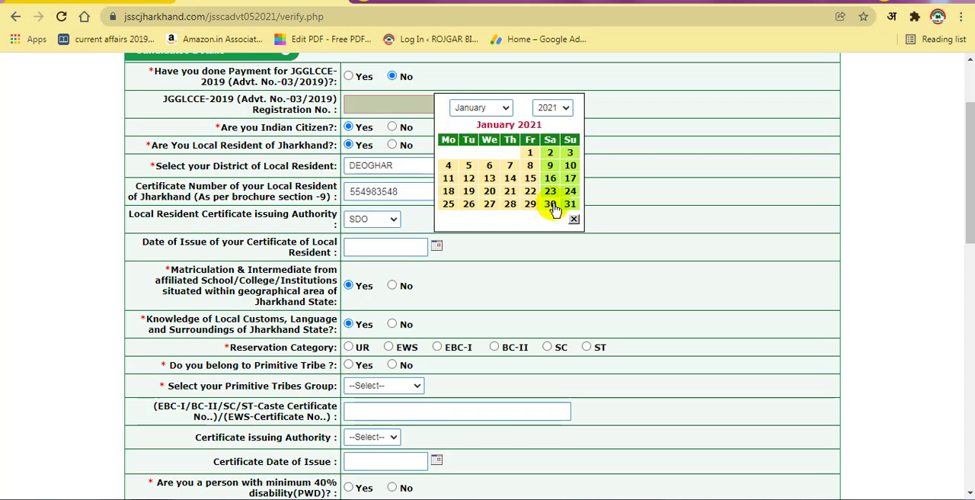
{"action": "left_click", "coordinate": [502, 108]}
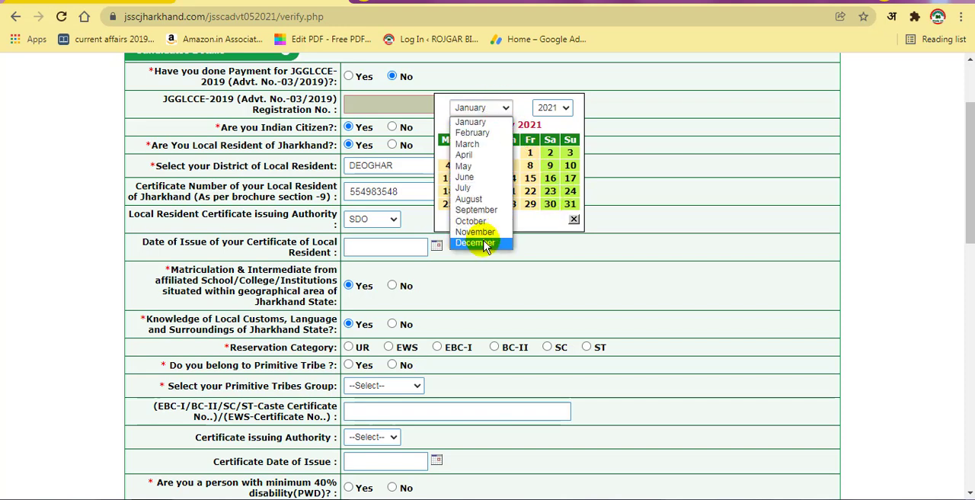
{"action": "left_click", "coordinate": [480, 236]}
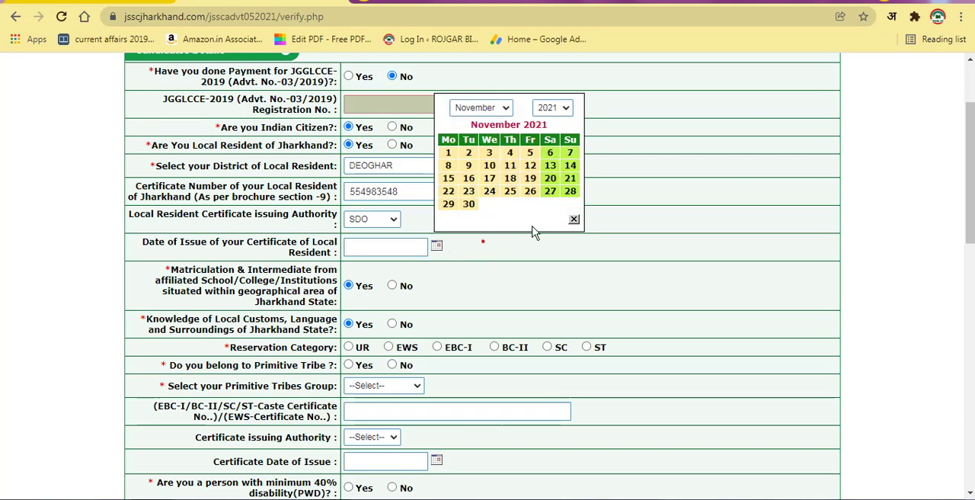
{"action": "left_click", "coordinate": [469, 205]}
{"action": "scroll", "coordinate": [464, 257], "scroll_direction": "down", "scroll_amount": 3}
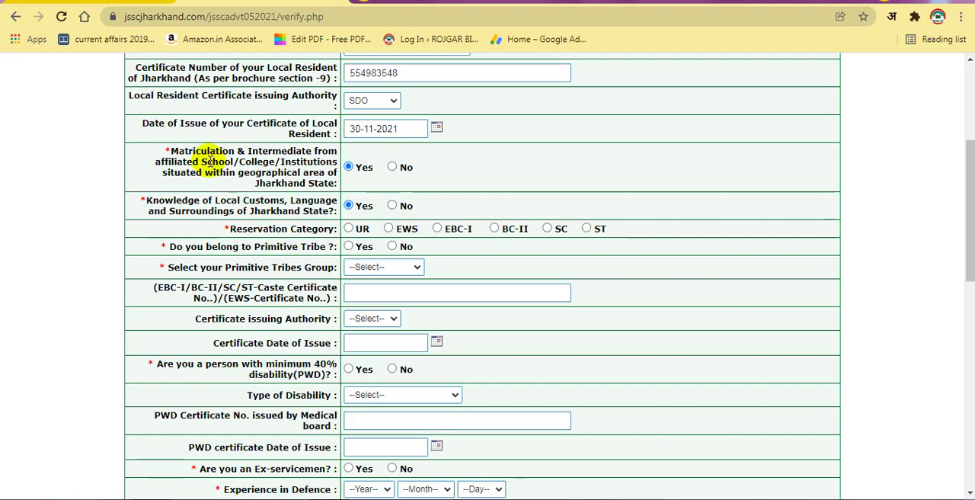
Step: Choose SC as the reservation category and acknowledge the caste certificate notice for married female candidates
{"action": "scroll", "coordinate": [232, 171], "scroll_direction": "down", "scroll_amount": 1}
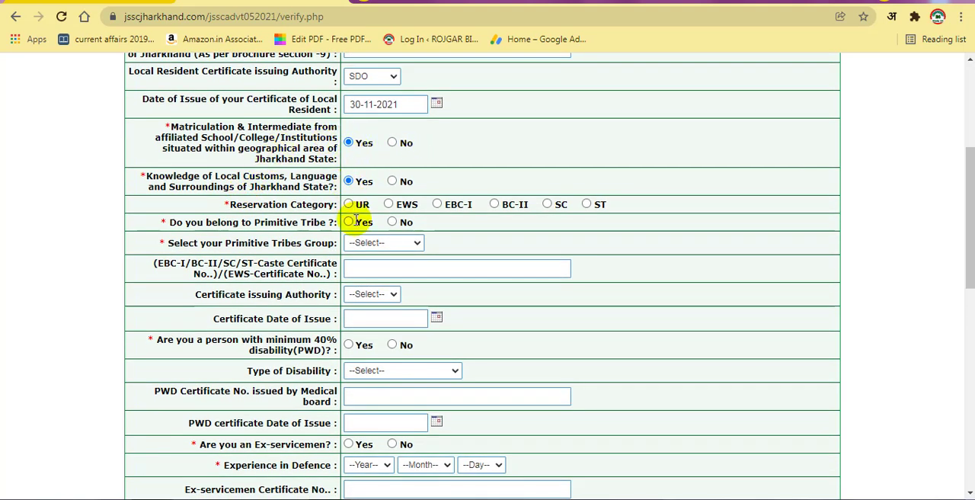
{"action": "scroll", "coordinate": [356, 219], "scroll_direction": "down", "scroll_amount": 2}
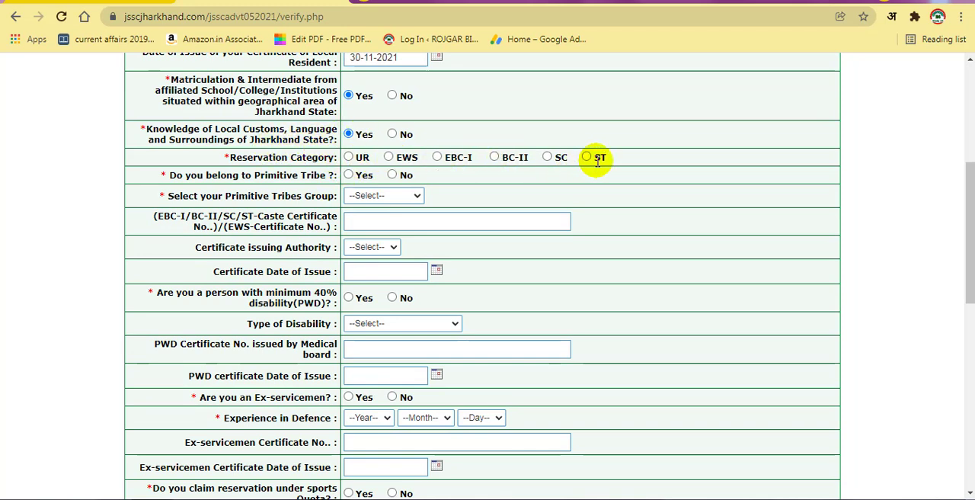
{"action": "left_click", "coordinate": [547, 158]}
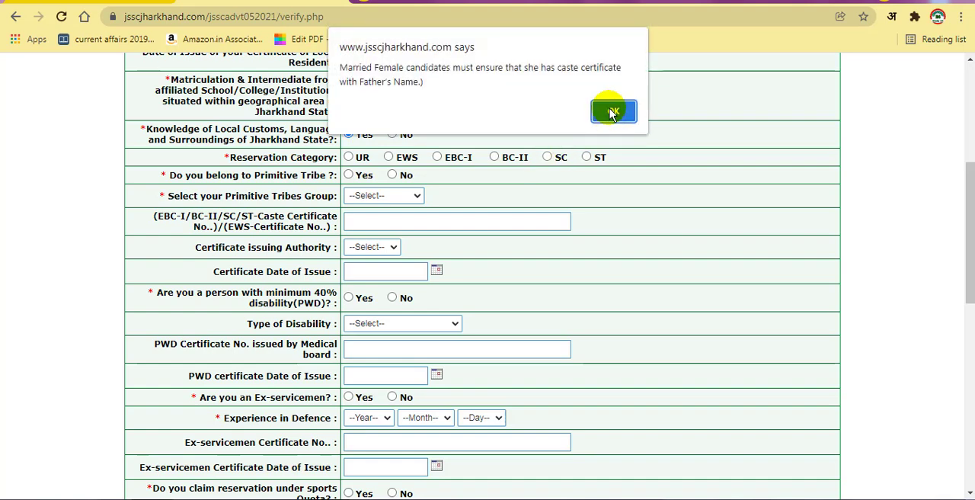
{"action": "left_click", "coordinate": [613, 113]}
{"action": "scroll", "coordinate": [461, 214], "scroll_direction": "down", "scroll_amount": 1}
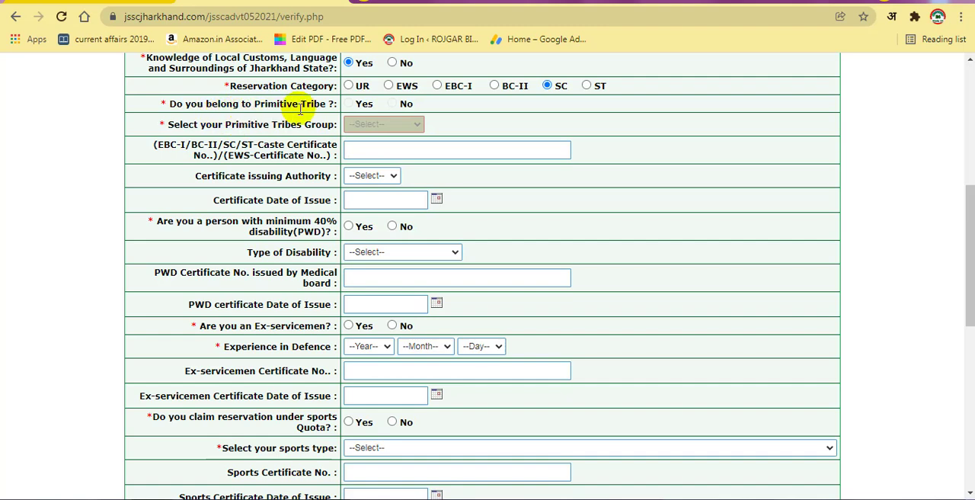
{"action": "scroll", "coordinate": [350, 129], "scroll_direction": "up", "scroll_amount": 1}
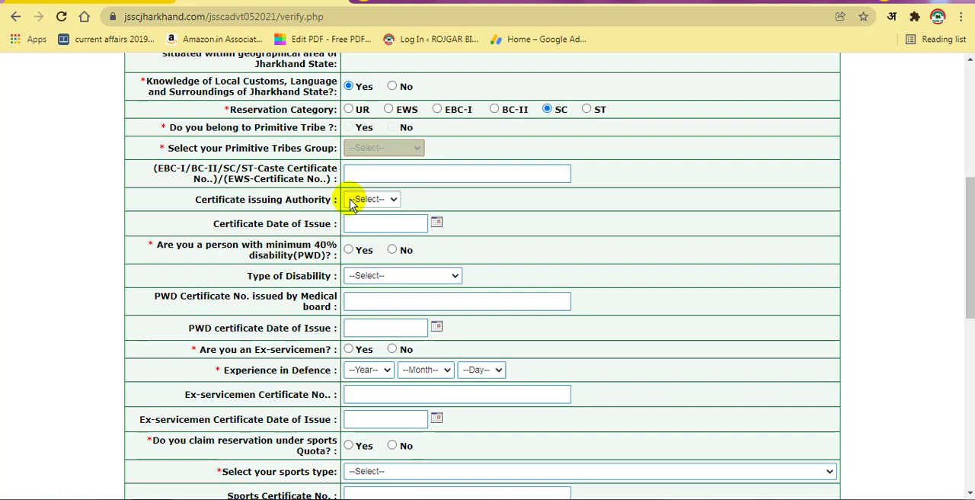
Step: Enter sc as the caste certificate number and choose SDO as the certificate issuing authority
{"action": "scroll", "coordinate": [354, 190], "scroll_direction": "down", "scroll_amount": 1}
{"action": "left_click", "coordinate": [424, 126]}
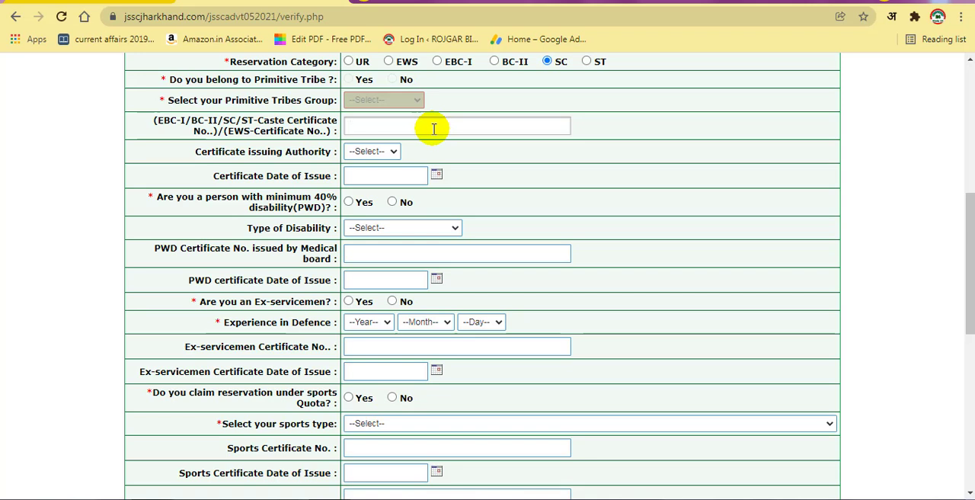
{"action": "type", "text": "sc"}
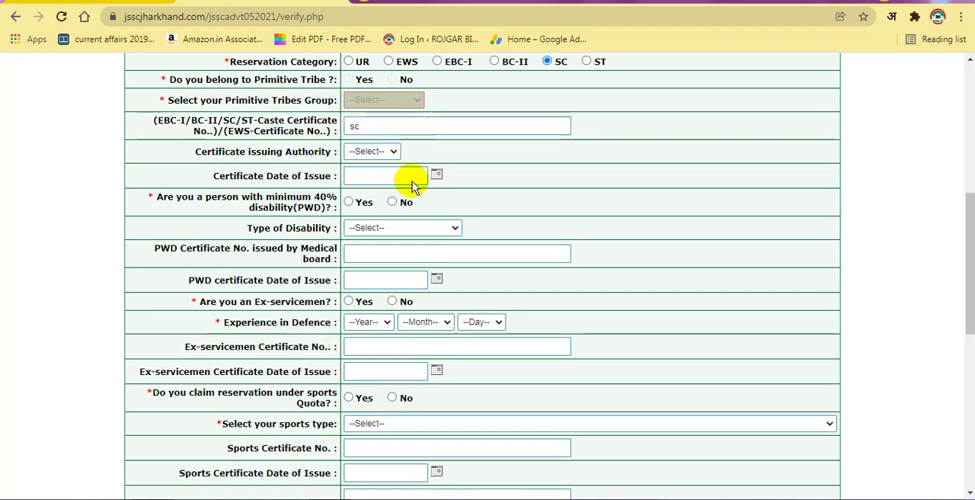
{"action": "left_click", "coordinate": [377, 152]}
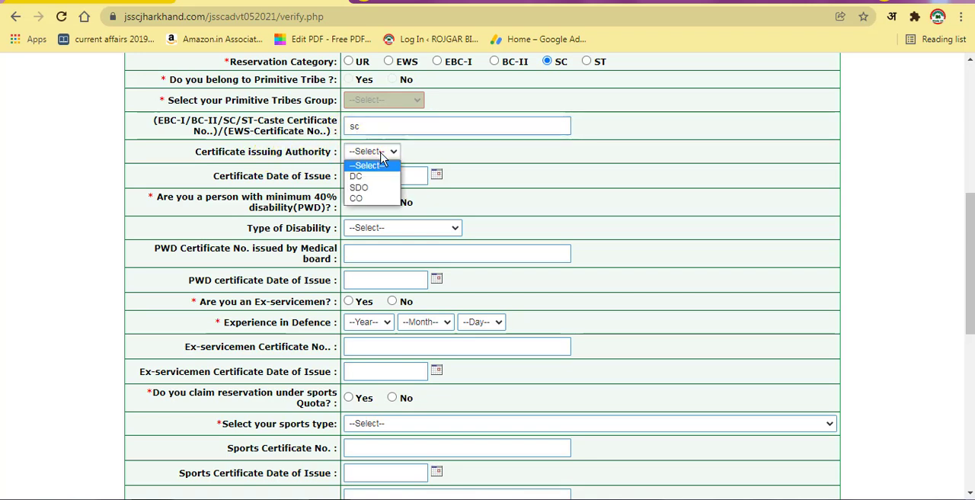
{"action": "left_click", "coordinate": [369, 189]}
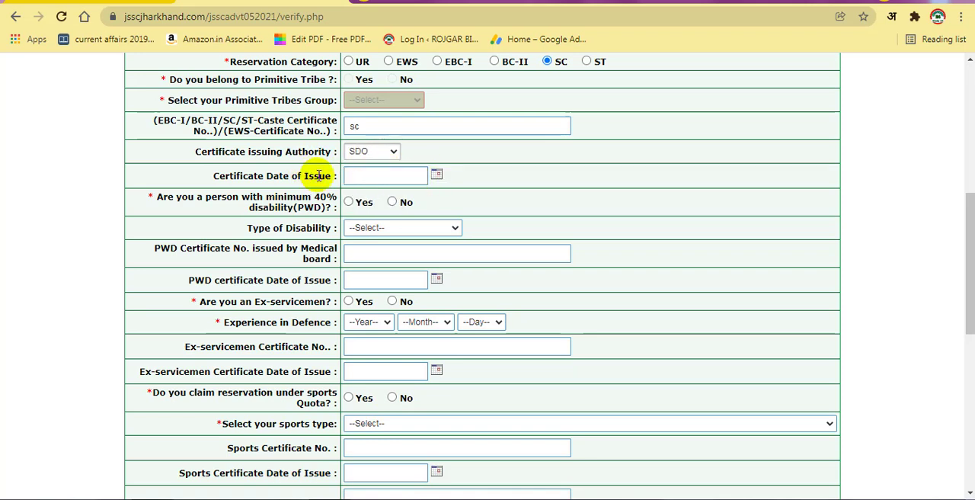
Step: Set the caste certificate's date of issue to 24-12-2020
{"action": "left_click", "coordinate": [435, 176]}
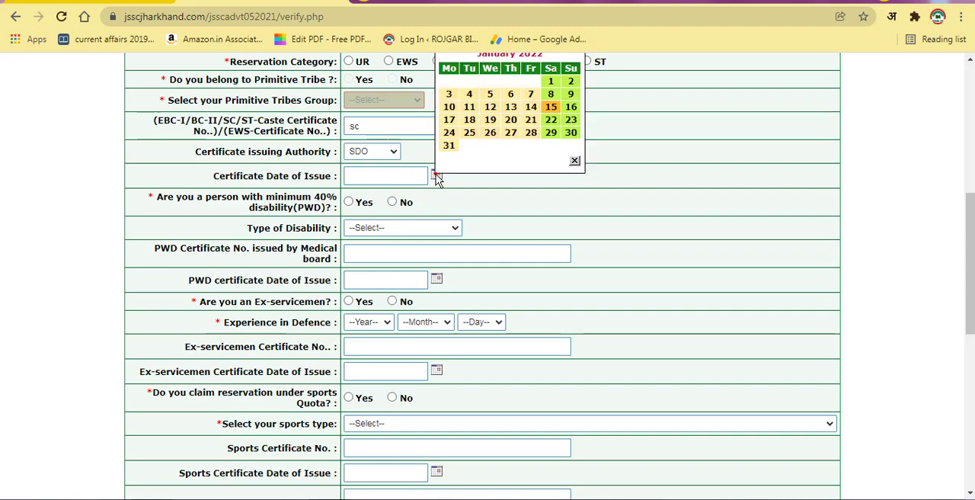
{"action": "scroll", "coordinate": [496, 129], "scroll_direction": "up", "scroll_amount": 1}
{"action": "left_click", "coordinate": [504, 108]}
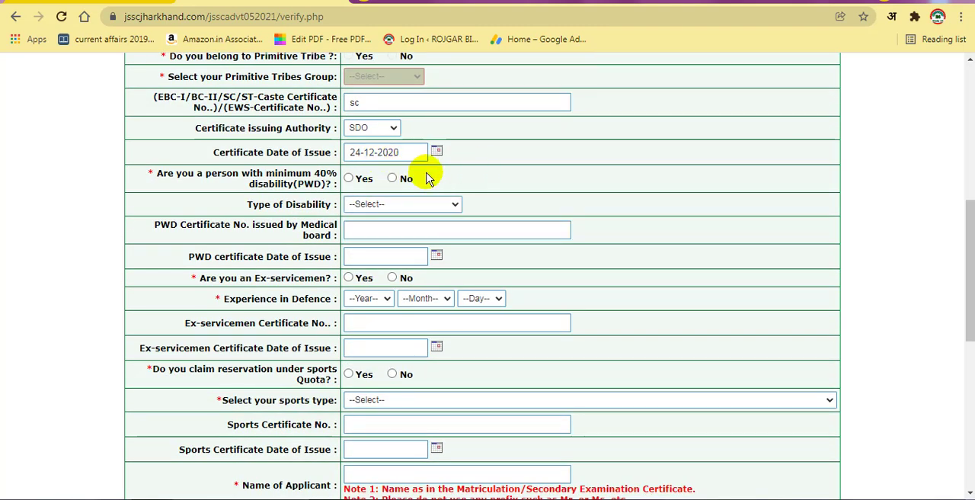
{"action": "scroll", "coordinate": [427, 178], "scroll_direction": "down", "scroll_amount": 1}
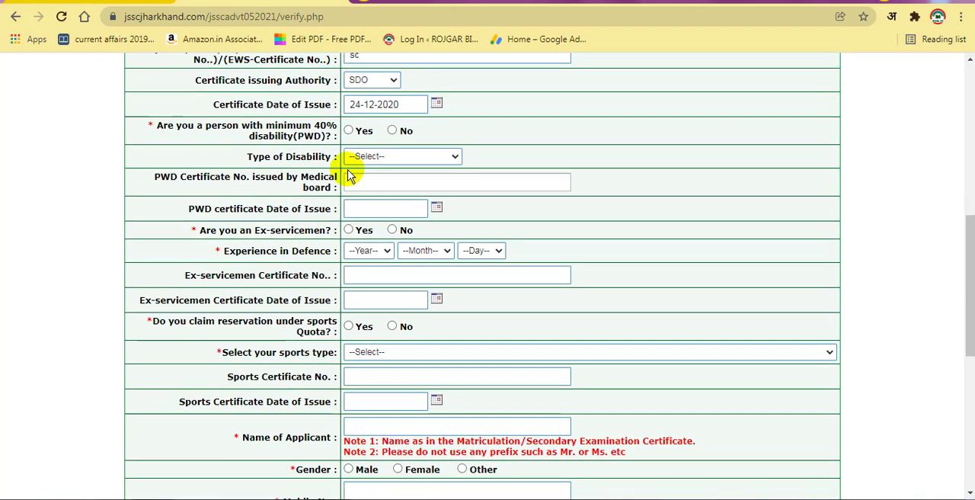
Step: Answer No to the minimum 40% disability question and No to the ex-servicemen question
{"action": "left_click", "coordinate": [393, 131]}
{"action": "scroll", "coordinate": [413, 261], "scroll_direction": "down", "scroll_amount": 1}
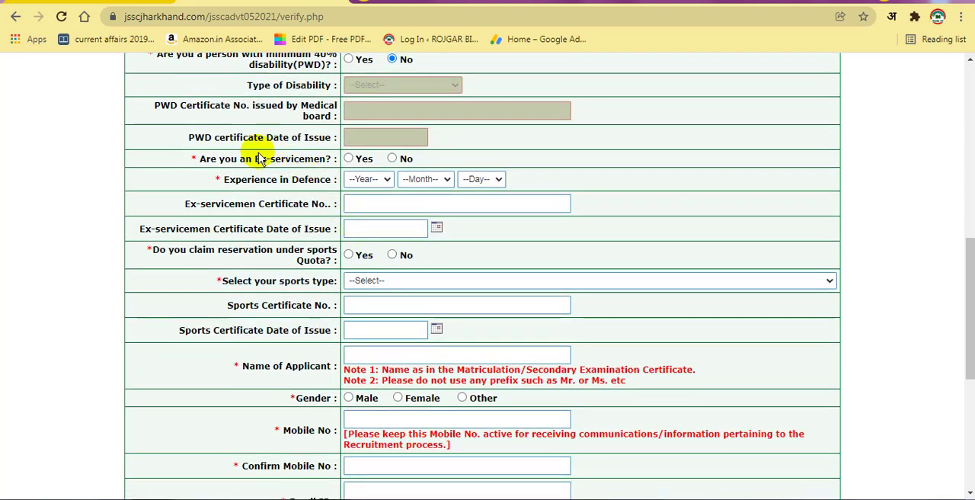
{"action": "scroll", "coordinate": [259, 164], "scroll_direction": "down", "scroll_amount": 1}
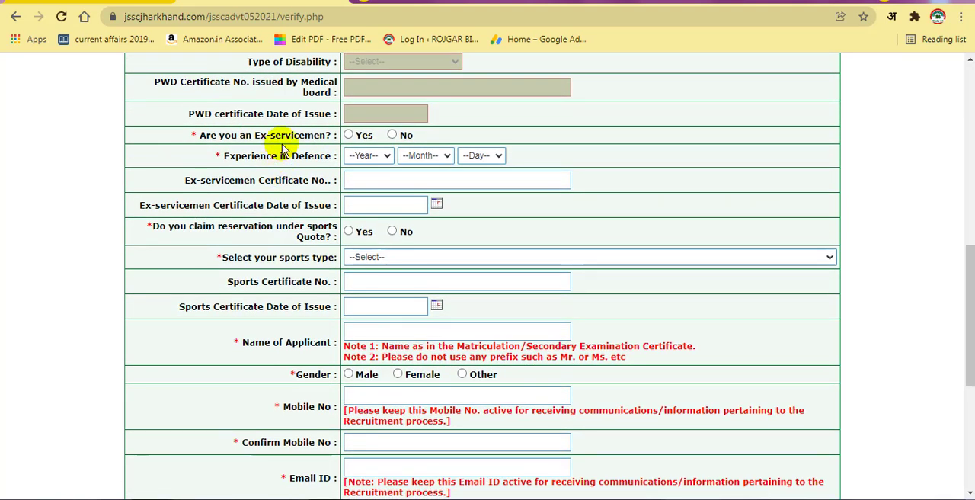
{"action": "left_click", "coordinate": [392, 135]}
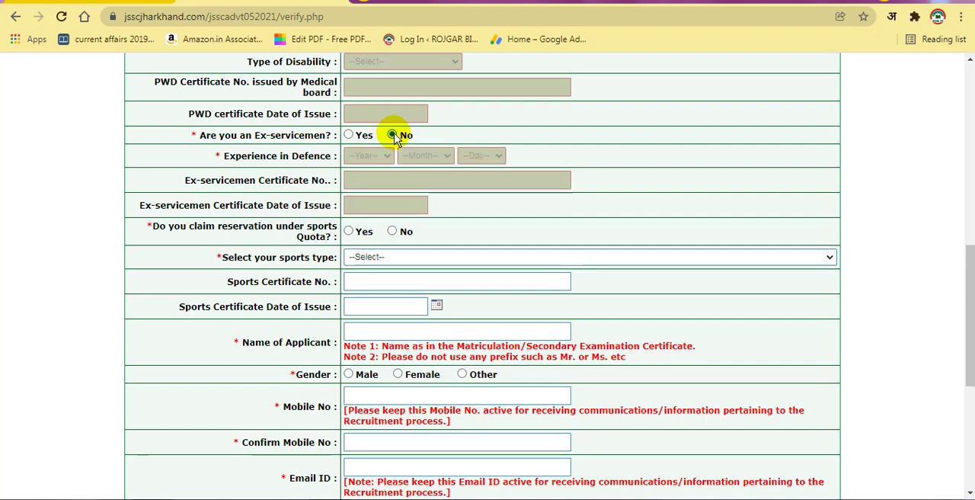
Step: Answer No to claiming reservation under the sports quota
{"action": "scroll", "coordinate": [412, 221], "scroll_direction": "down", "scroll_amount": 1}
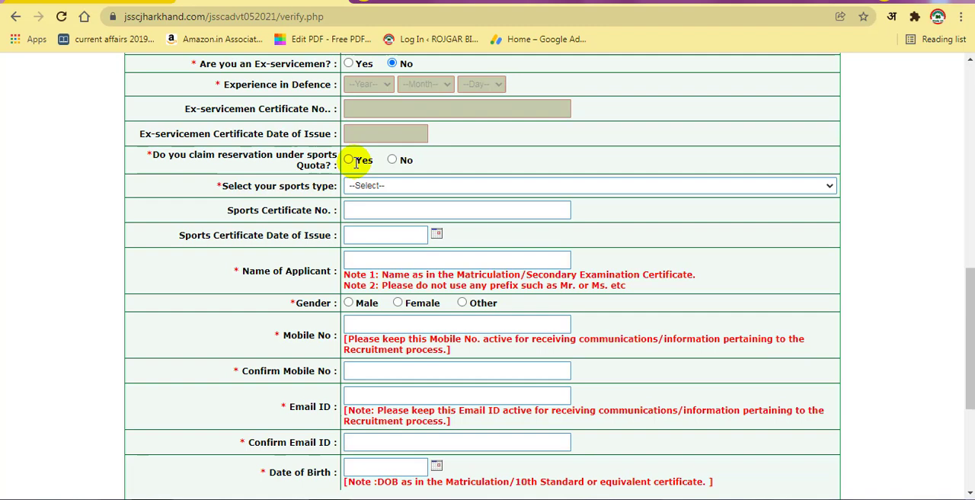
{"action": "left_click", "coordinate": [392, 160]}
{"action": "scroll", "coordinate": [396, 246], "scroll_direction": "down", "scroll_amount": 2}
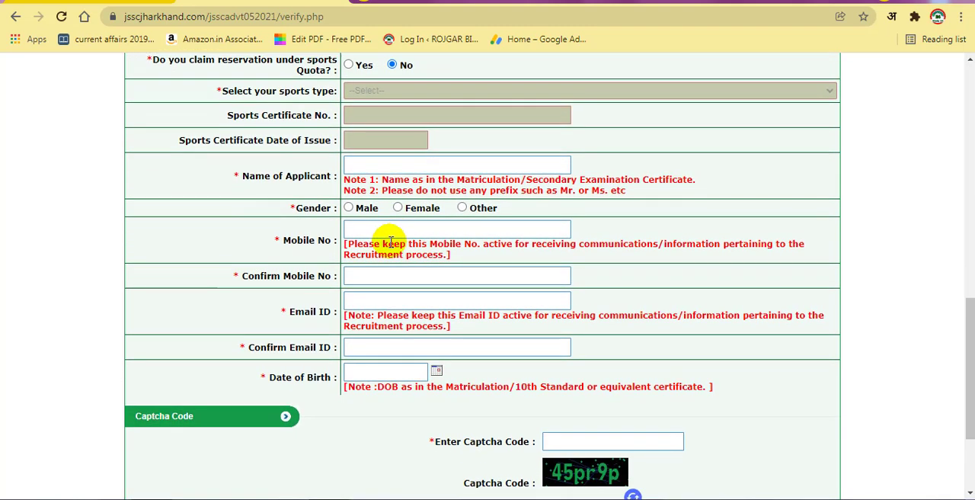
Step: Set the applicant's gender to Male
{"action": "left_click", "coordinate": [410, 168]}
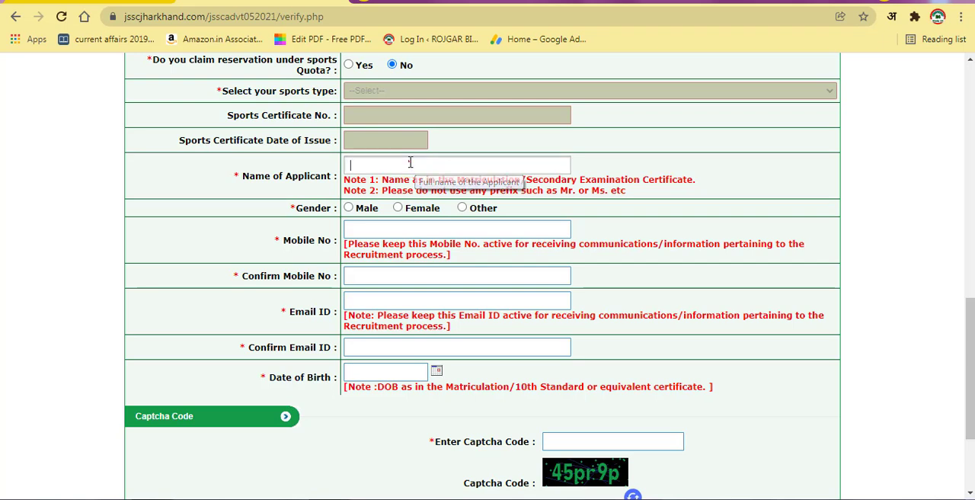
{"action": "left_click", "coordinate": [409, 160]}
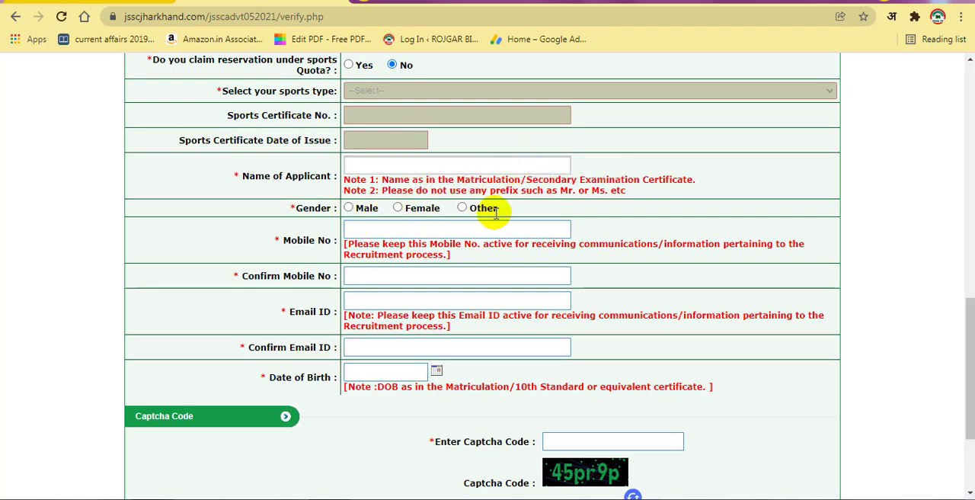
{"action": "left_click", "coordinate": [350, 208]}
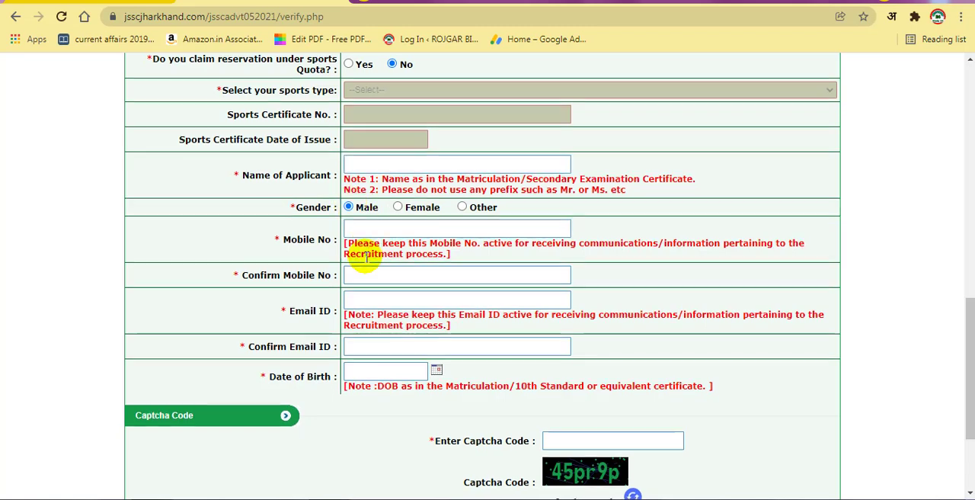
{"action": "scroll", "coordinate": [371, 207], "scroll_direction": "down", "scroll_amount": 1}
{"action": "left_click", "coordinate": [355, 229]}
{"action": "left_click", "coordinate": [370, 255]}
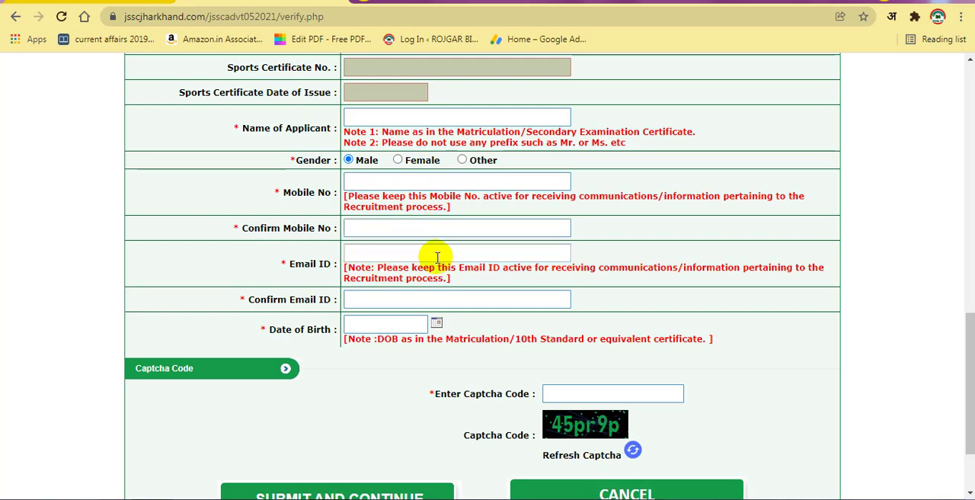
Step: Fill in the applicant's date of birth using the calendar
{"action": "scroll", "coordinate": [438, 257], "scroll_direction": "down", "scroll_amount": 2}
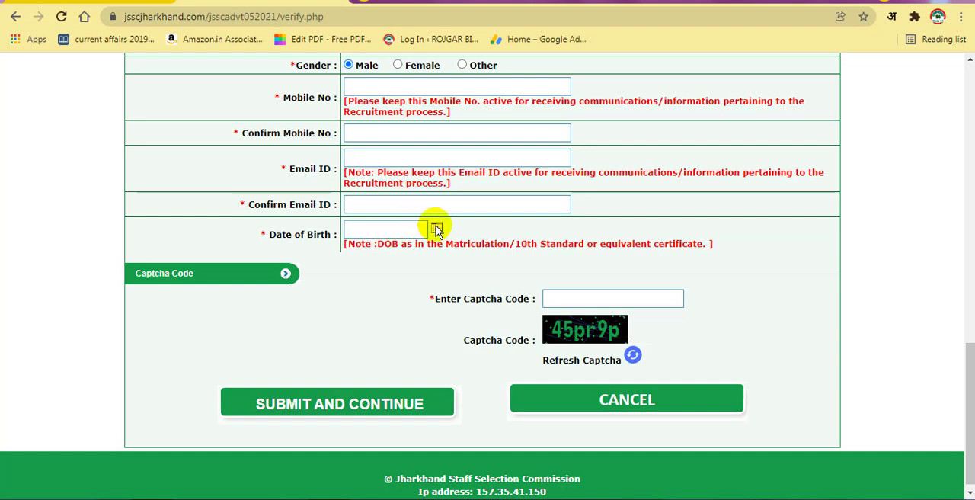
{"action": "left_click", "coordinate": [436, 227]}
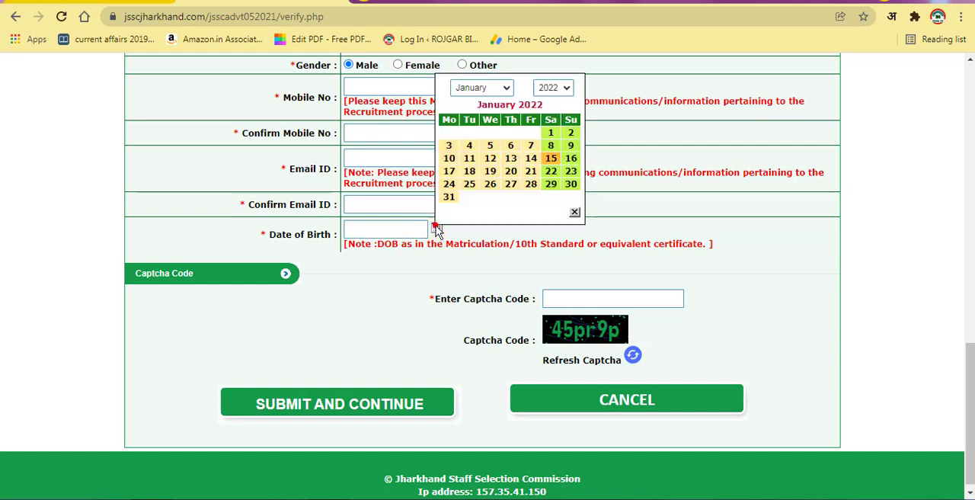
{"action": "left_click", "coordinate": [555, 86]}
{"action": "scroll", "coordinate": [550, 161], "scroll_direction": "up", "scroll_amount": 6}
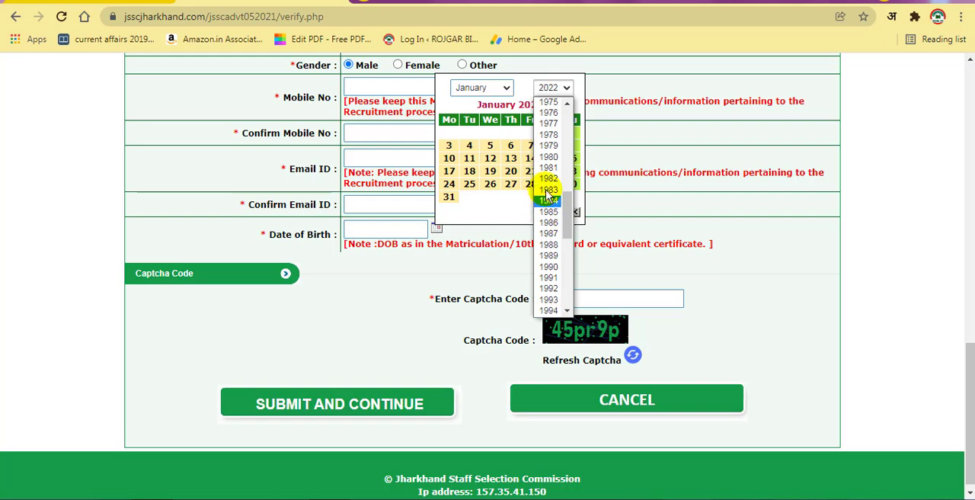
{"action": "scroll", "coordinate": [553, 283], "scroll_direction": "down", "scroll_amount": 1}
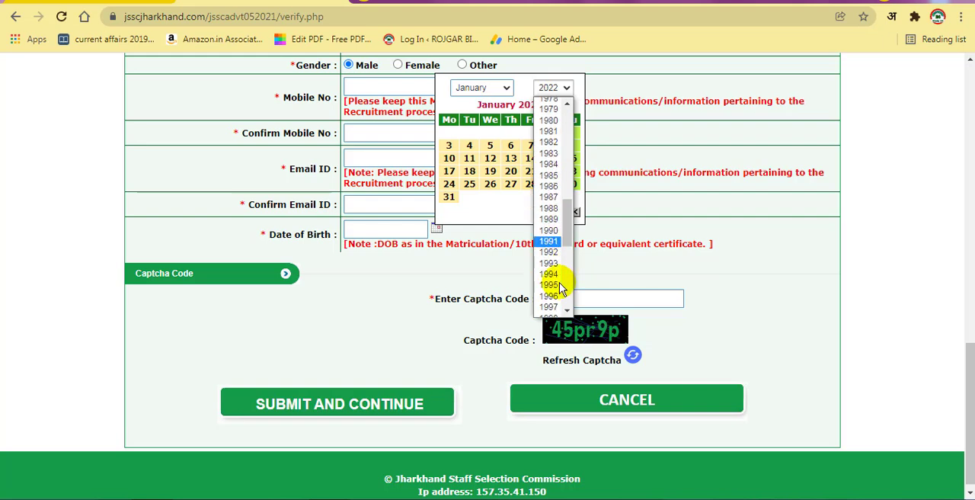
{"action": "left_click", "coordinate": [550, 297]}
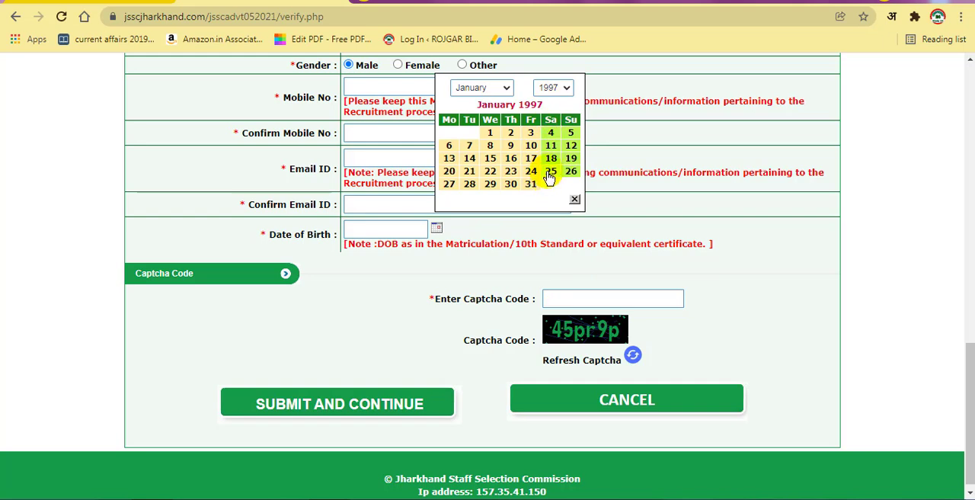
{"action": "left_click", "coordinate": [490, 132]}
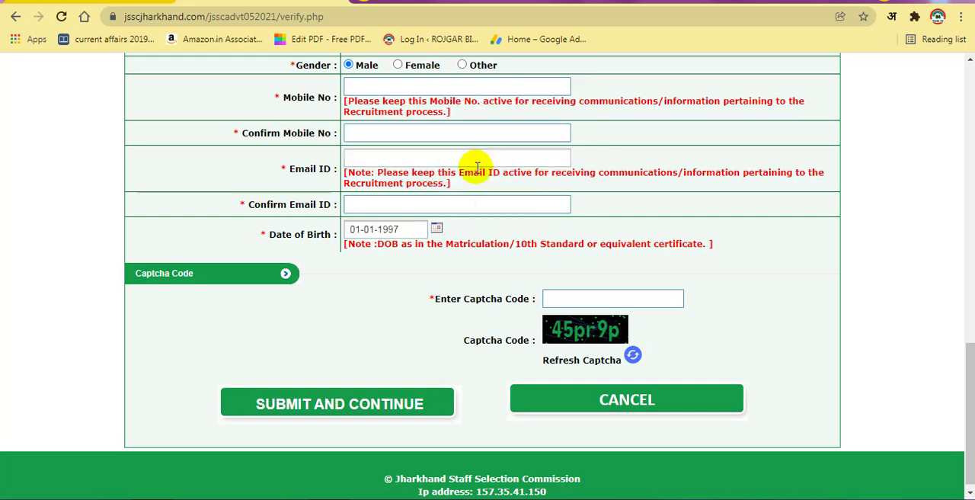
Step: Submit the registration form and confirm the candidate's details for final registration
{"action": "scroll", "coordinate": [450, 244], "scroll_direction": "down", "scroll_amount": 1}
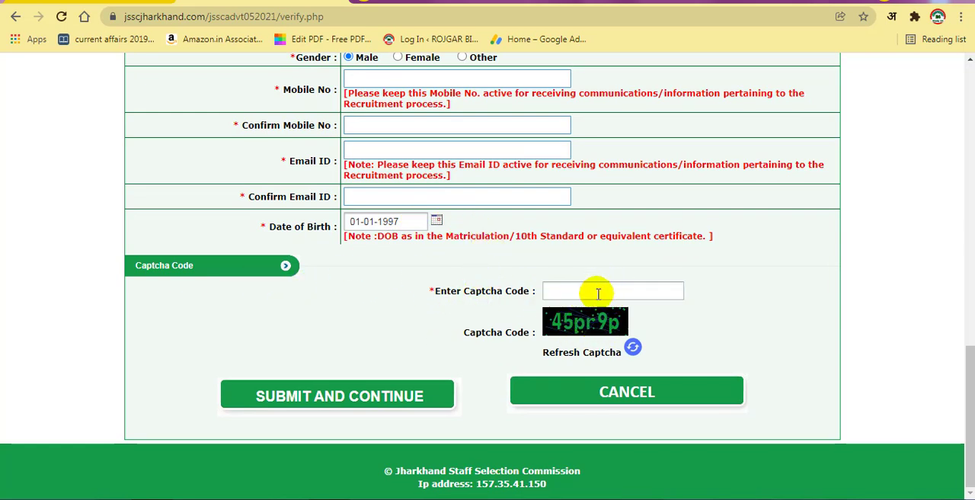
{"action": "left_click", "coordinate": [387, 396]}
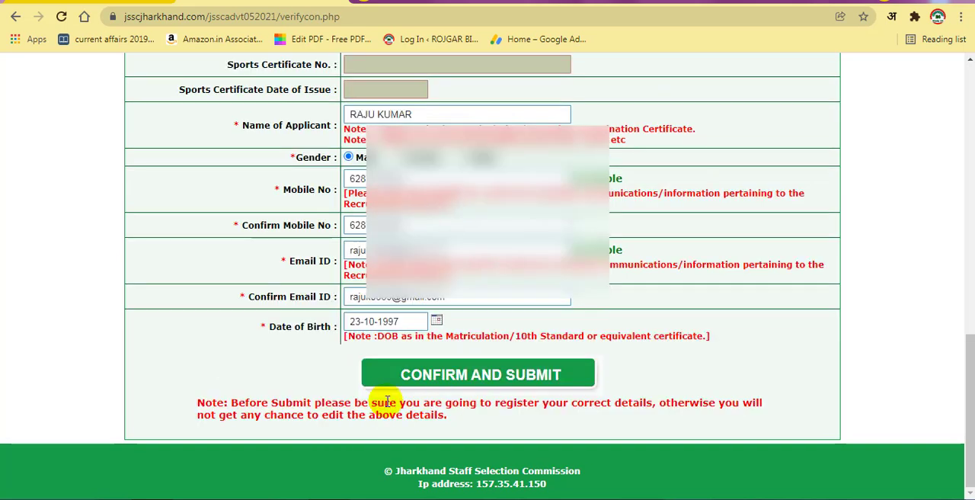
{"action": "left_click", "coordinate": [501, 381]}
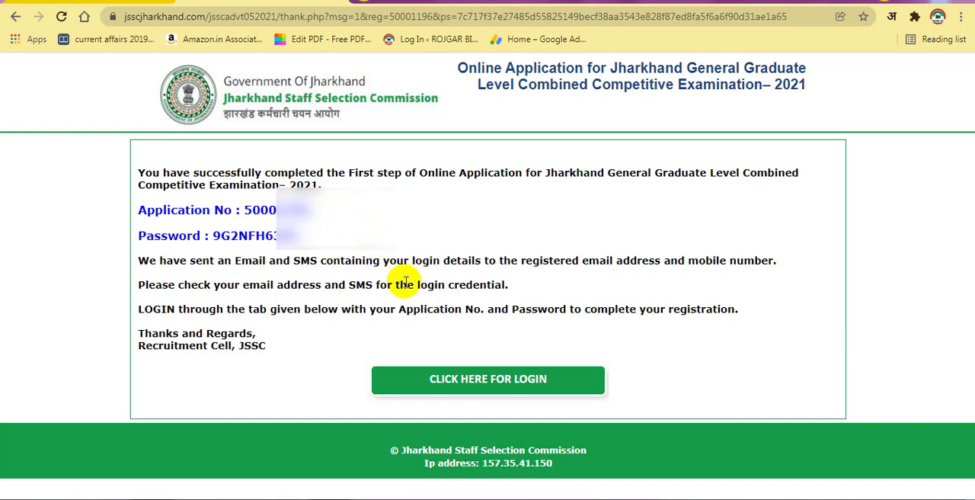
Step: Open the candidate login page and log in with the application number, the account password and the captcha code
{"action": "left_click", "coordinate": [522, 387]}
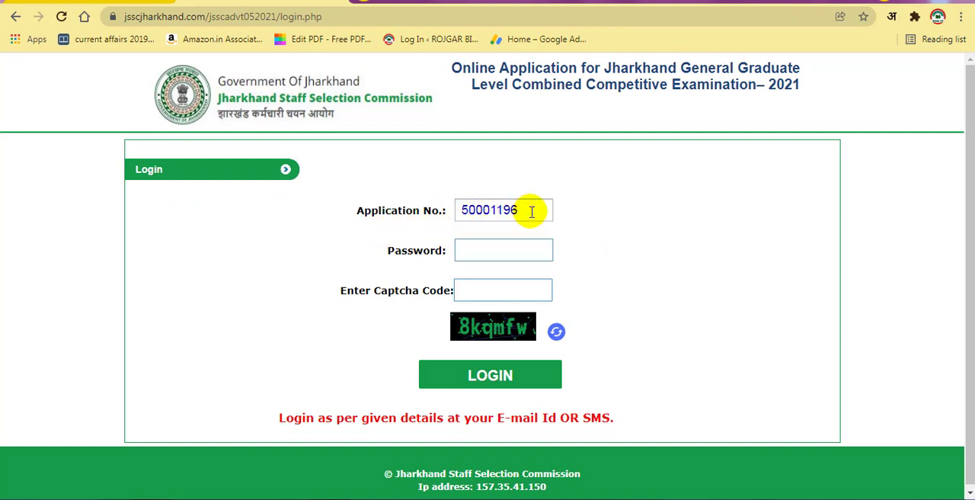
{"action": "left_click", "coordinate": [493, 252]}
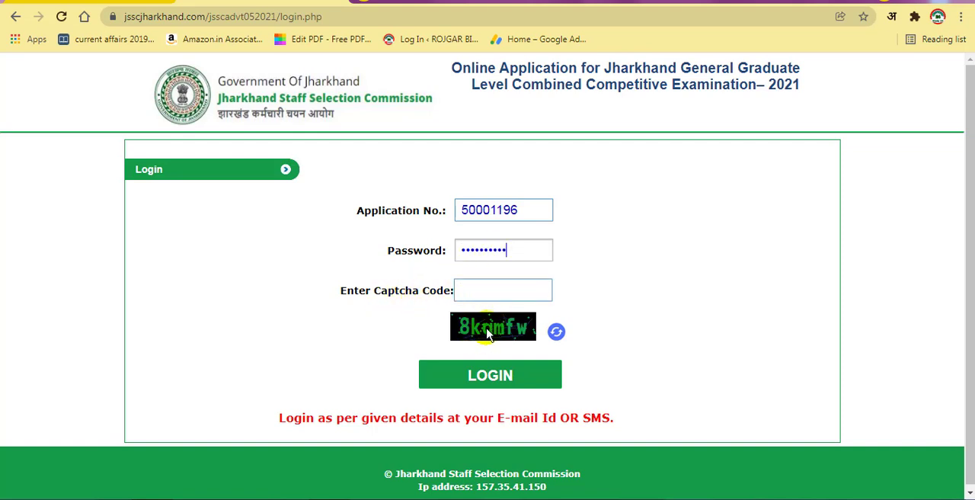
{"action": "left_click", "coordinate": [491, 373]}
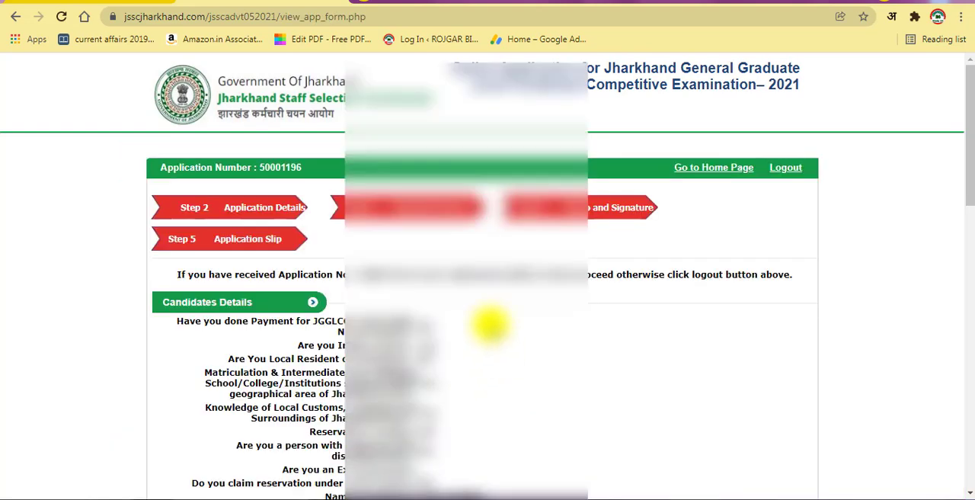
Step: Review the candidate's details and the empty fields of the Education and other Details section
{"action": "scroll", "coordinate": [472, 335], "scroll_direction": "down", "scroll_amount": 3}
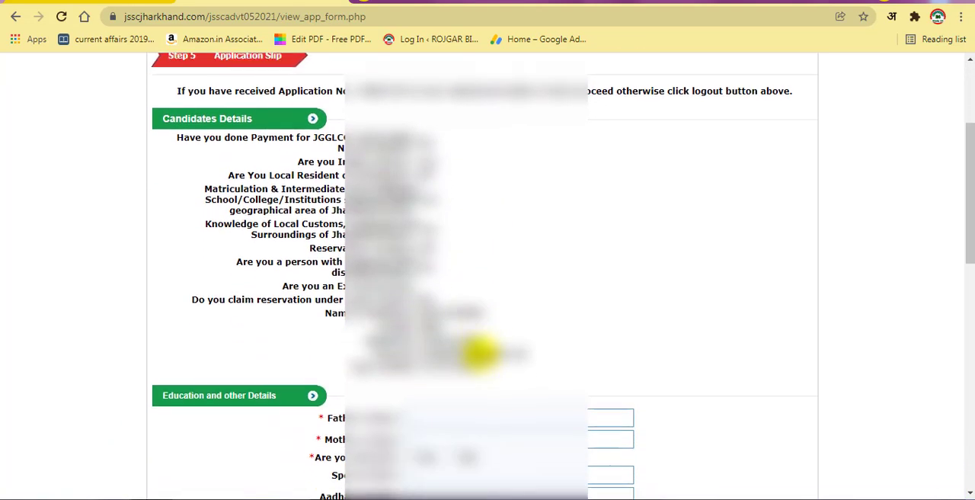
{"action": "scroll", "coordinate": [478, 351], "scroll_direction": "down", "scroll_amount": 3}
{"action": "scroll", "coordinate": [478, 330], "scroll_direction": "down", "scroll_amount": 3}
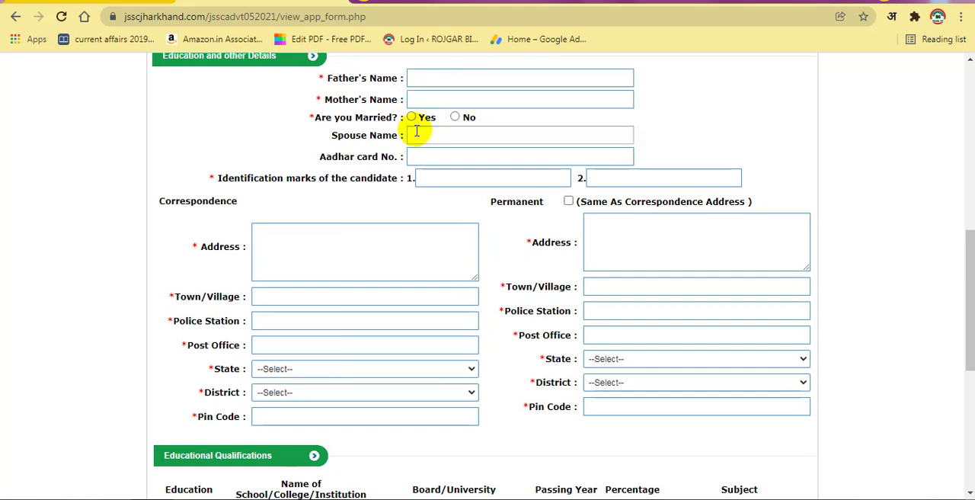
Step: Mark the candidate as not married and enter "a mole mark on right hand" as the first identification mark
{"action": "left_click", "coordinate": [455, 118]}
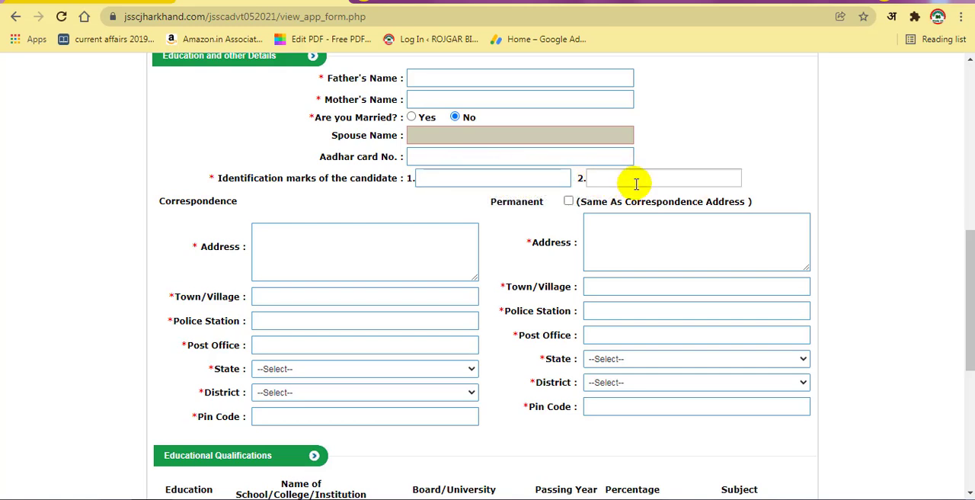
{"action": "left_click", "coordinate": [480, 175]}
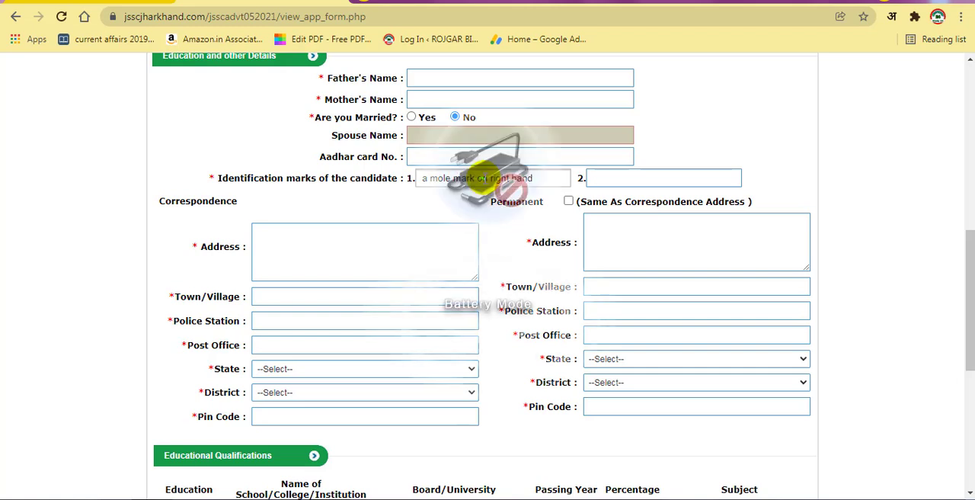
{"action": "left_click", "coordinate": [707, 143]}
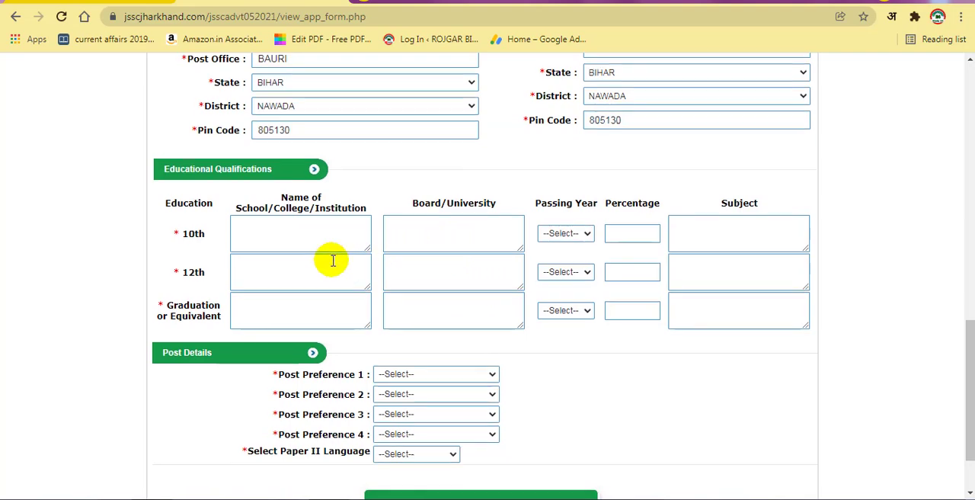
Step: Enter ALL SUB as the 10th subject and SCIENCE as the 12th subject in the educational qualifications
{"action": "scroll", "coordinate": [330, 259], "scroll_direction": "down", "scroll_amount": 2}
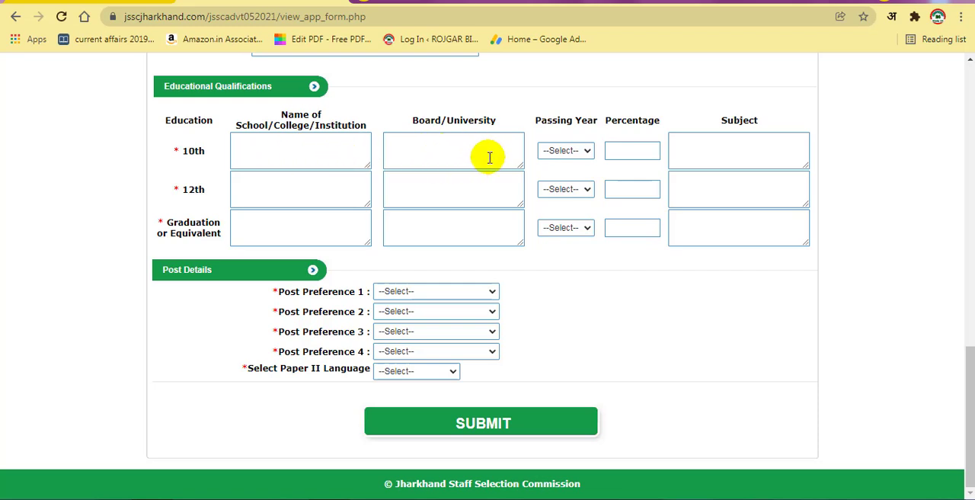
{"action": "left_click", "coordinate": [585, 151]}
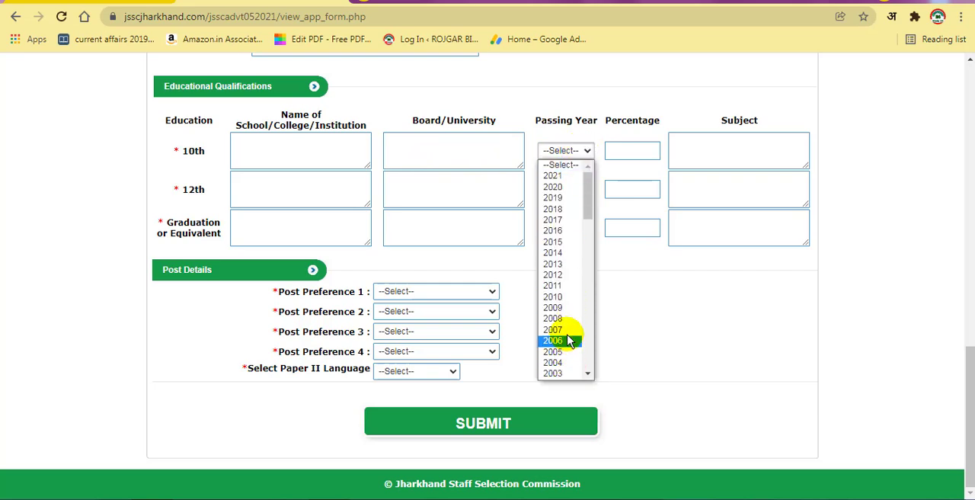
{"action": "scroll", "coordinate": [568, 343], "scroll_direction": "down", "scroll_amount": 9}
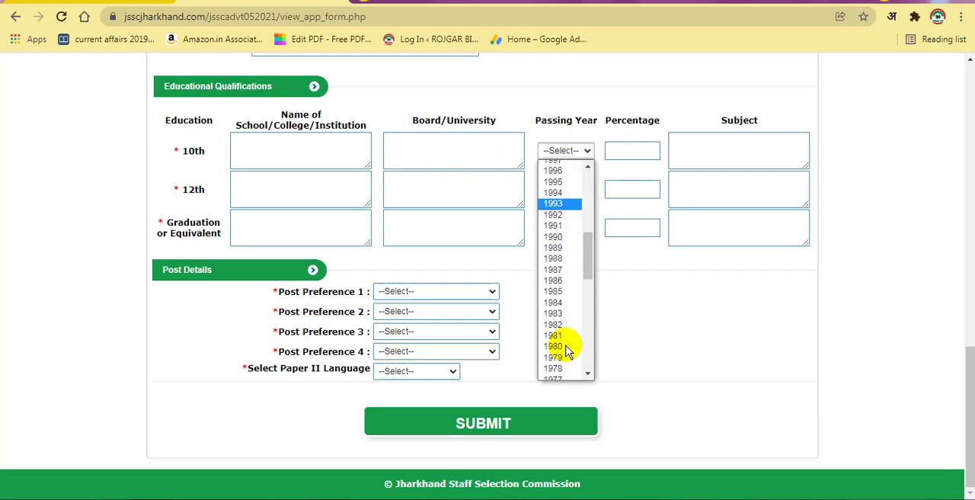
{"action": "left_click", "coordinate": [628, 150]}
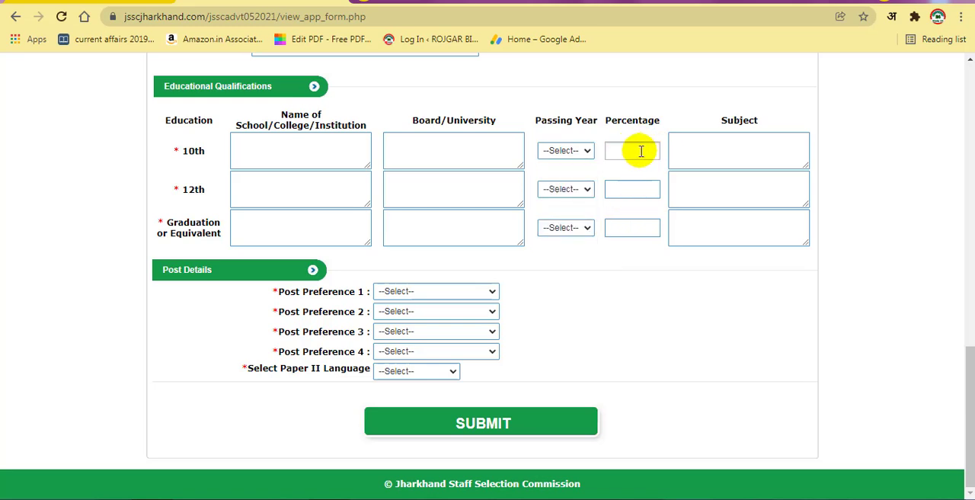
{"action": "left_click", "coordinate": [741, 148]}
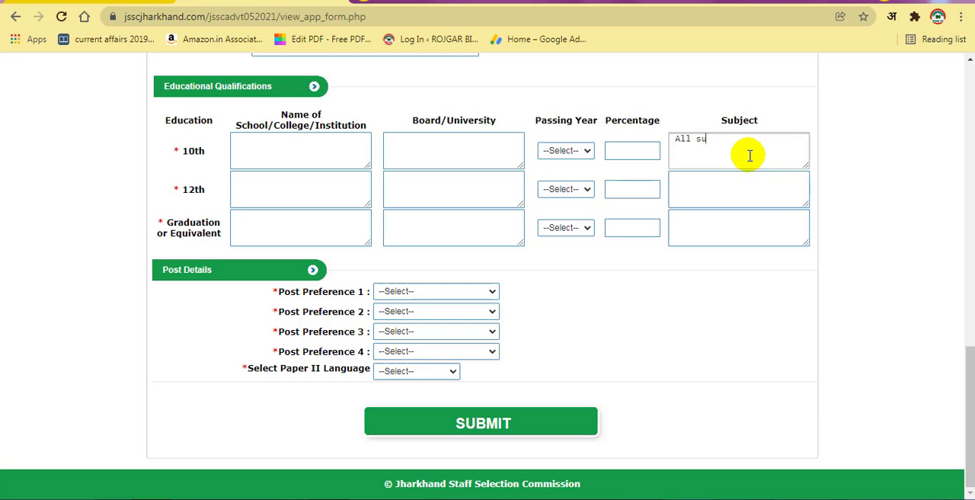
{"action": "left_click", "coordinate": [718, 297]}
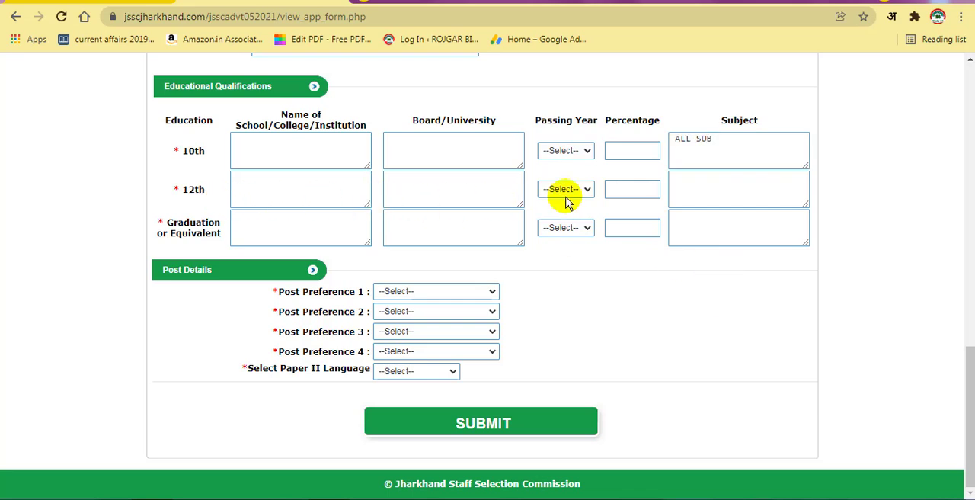
{"action": "left_click", "coordinate": [738, 186]}
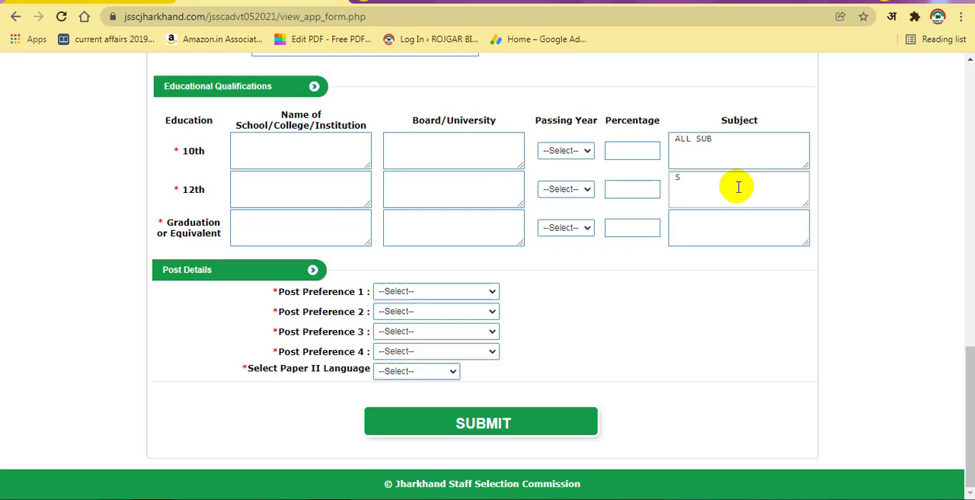
{"action": "double_click", "coordinate": [587, 305]}
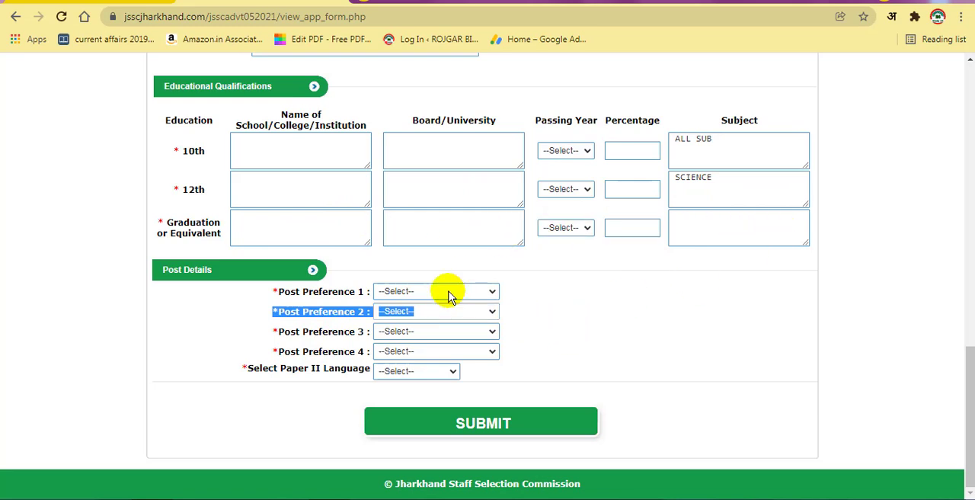
Step: Set post preferences 1 to 4 to Junior Secretariat Assistant, Block Supply Officer, Planning Assistant and Assistant Section Officer
{"action": "left_click", "coordinate": [473, 291]}
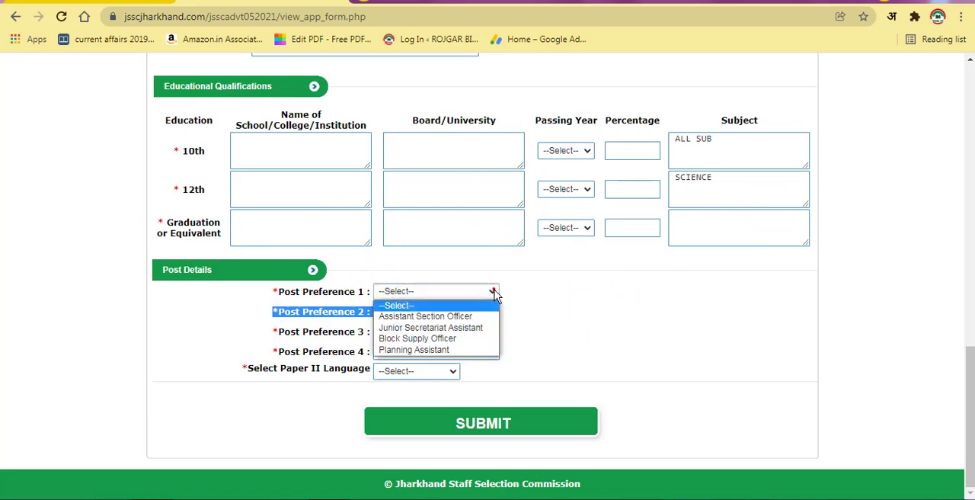
{"action": "left_click", "coordinate": [440, 328]}
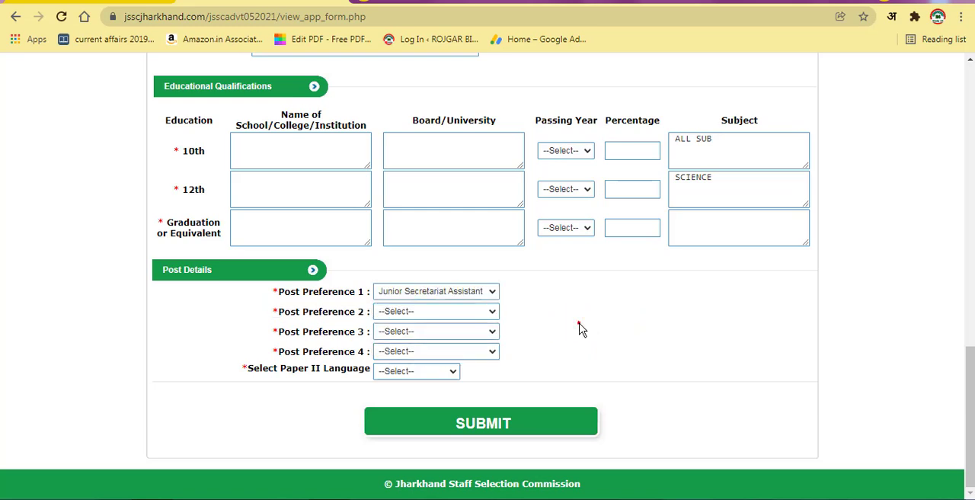
{"action": "left_click", "coordinate": [479, 312]}
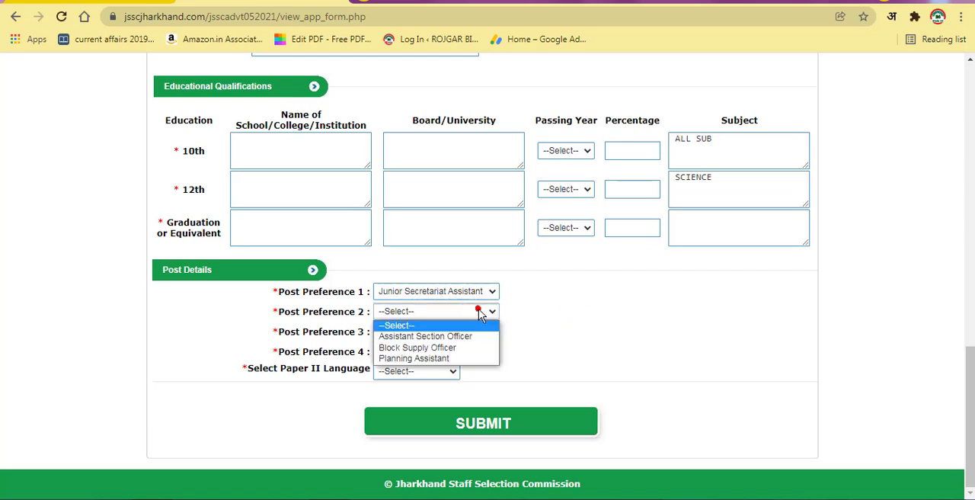
{"action": "left_click", "coordinate": [445, 349]}
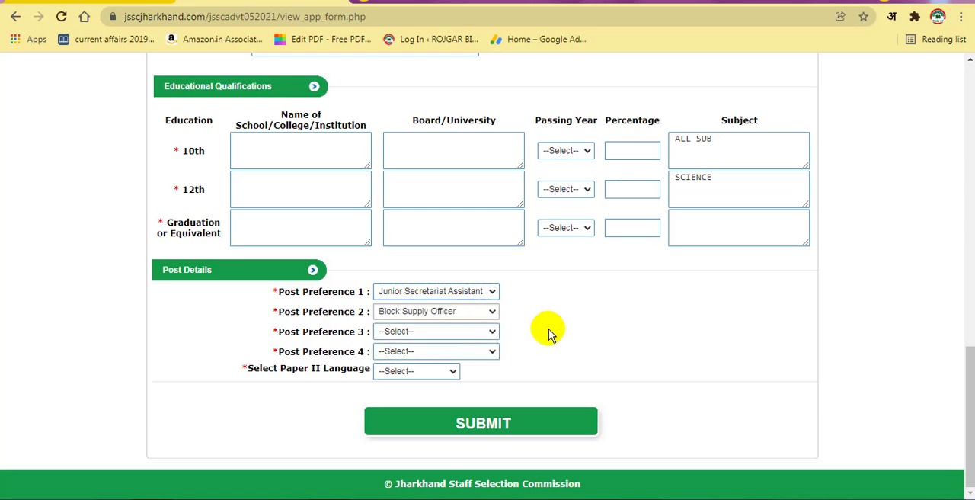
{"action": "left_click", "coordinate": [463, 332]}
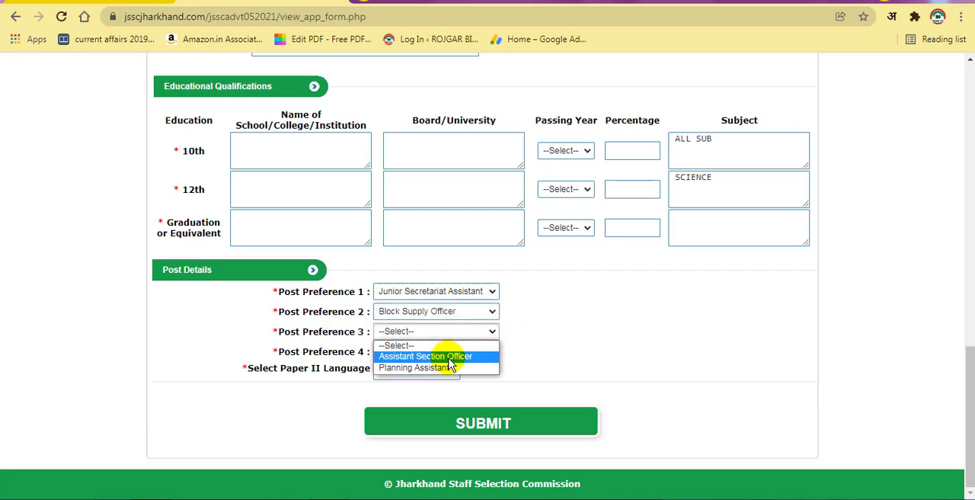
{"action": "left_click", "coordinate": [448, 367]}
{"action": "left_click", "coordinate": [481, 351]}
{"action": "left_click", "coordinate": [454, 377]}
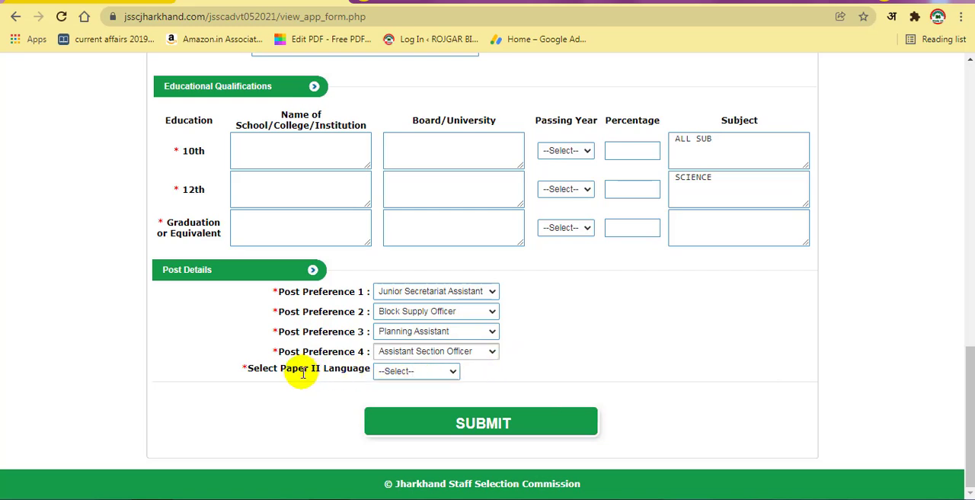
Step: Choose Santhali as the Paper II language and submit the completed application form, confirming the final submission
{"action": "left_click", "coordinate": [435, 375]}
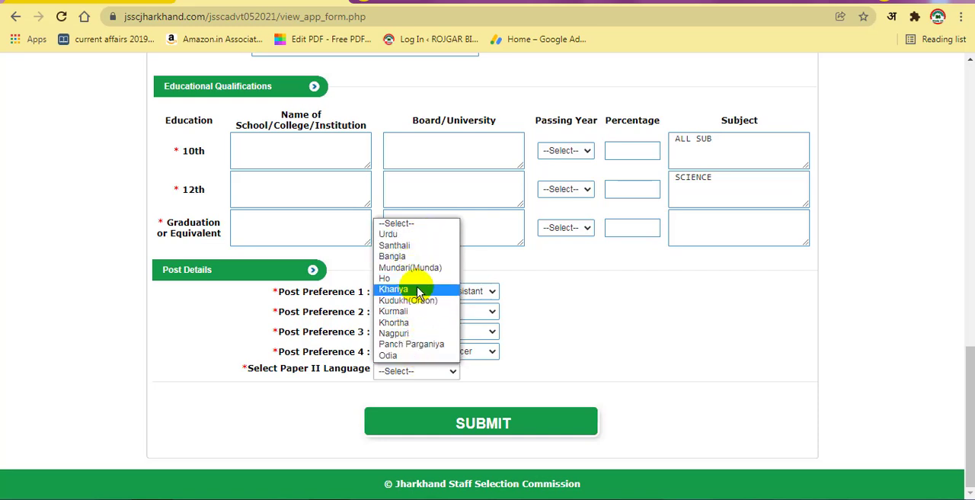
{"action": "left_click", "coordinate": [416, 246]}
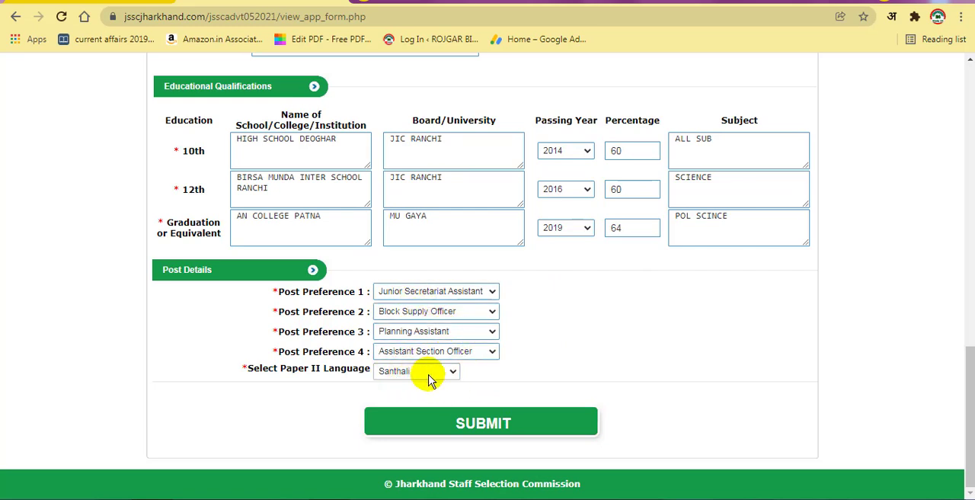
{"action": "left_click", "coordinate": [487, 425]}
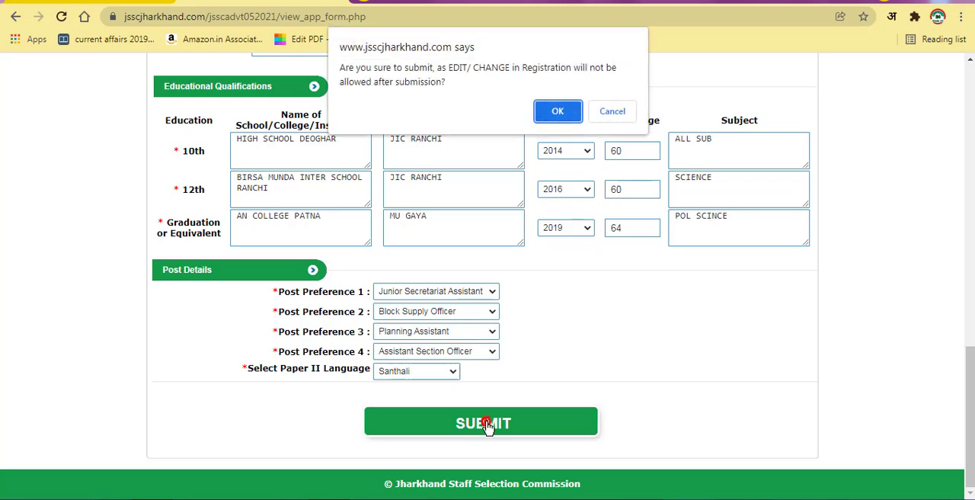
{"action": "key", "text": "Return"}
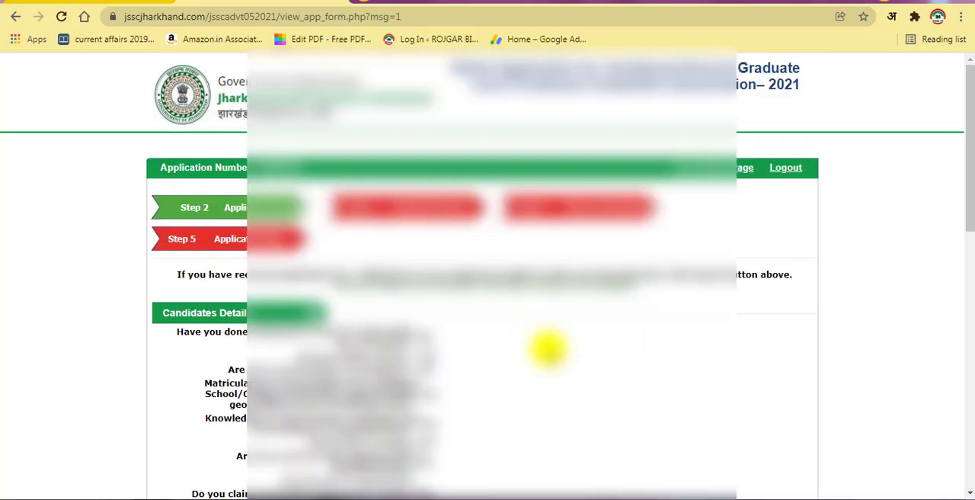
Step: Proceed to the examination fee payment and accept the State Bank Collect terms and conditions
{"action": "scroll", "coordinate": [539, 404], "scroll_direction": "down", "scroll_amount": 3}
{"action": "scroll", "coordinate": [540, 407], "scroll_direction": "down", "scroll_amount": 6}
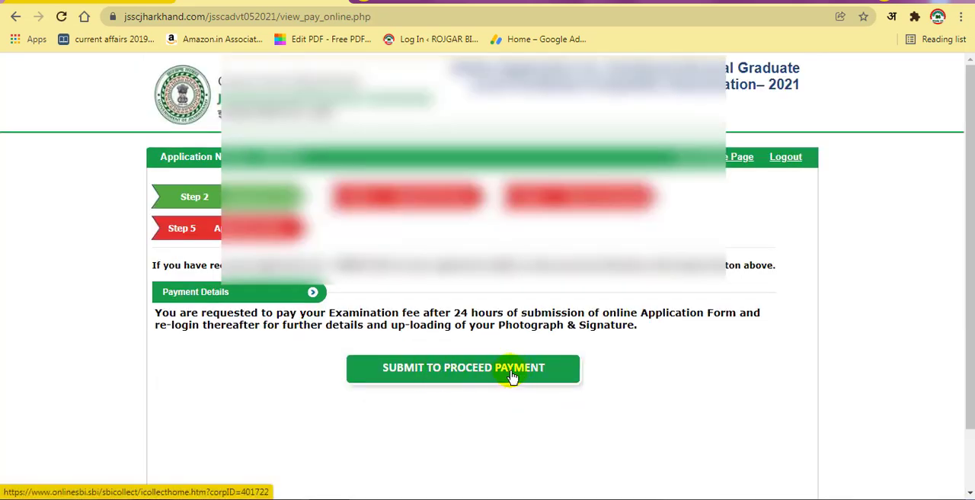
{"action": "left_click", "coordinate": [512, 373]}
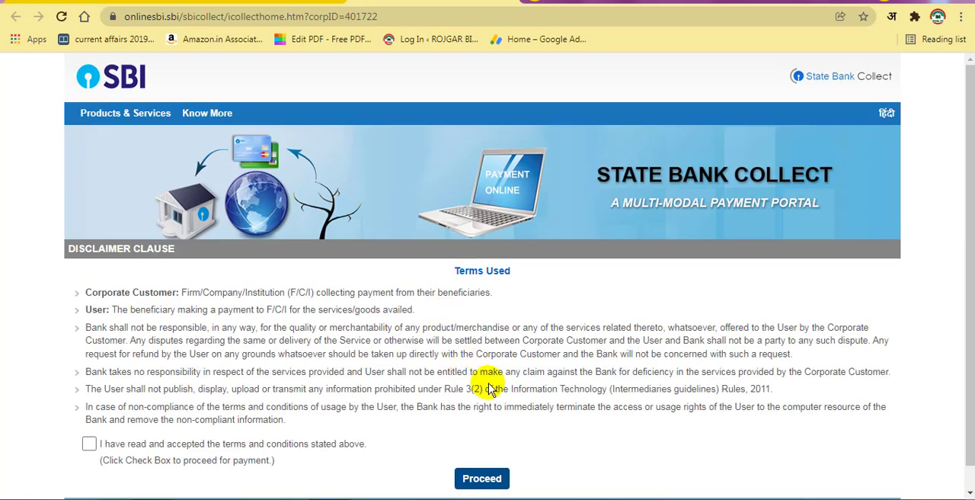
{"action": "scroll", "coordinate": [483, 377], "scroll_direction": "down", "scroll_amount": 1}
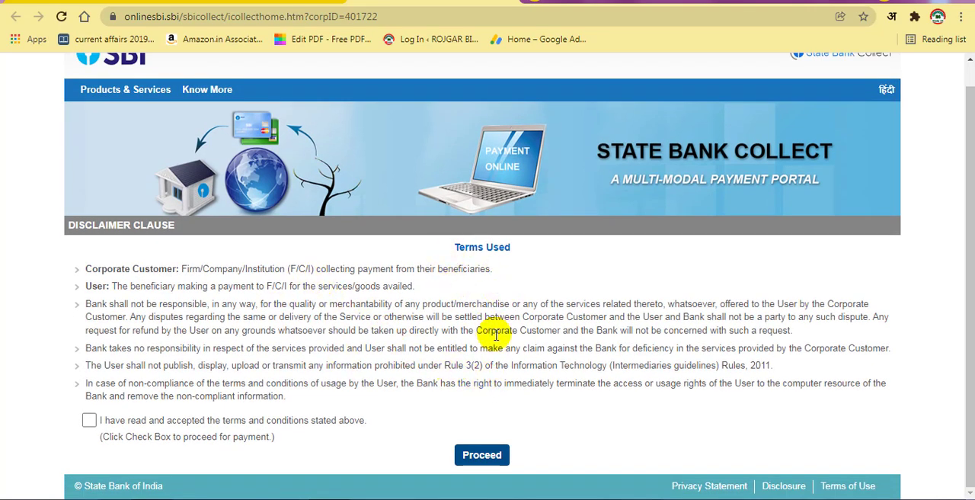
{"action": "left_click", "coordinate": [89, 419]}
{"action": "left_click", "coordinate": [484, 460]}
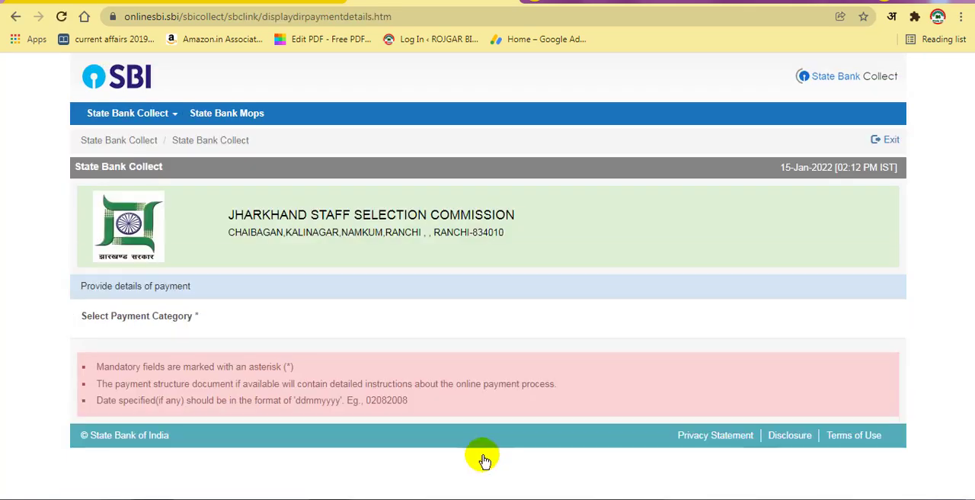
Step: Check the exam code on the vacancy page, select JGGLCCE-2021 as the payment category and submit the candidate's application number
{"action": "left_click", "coordinate": [424, 323]}
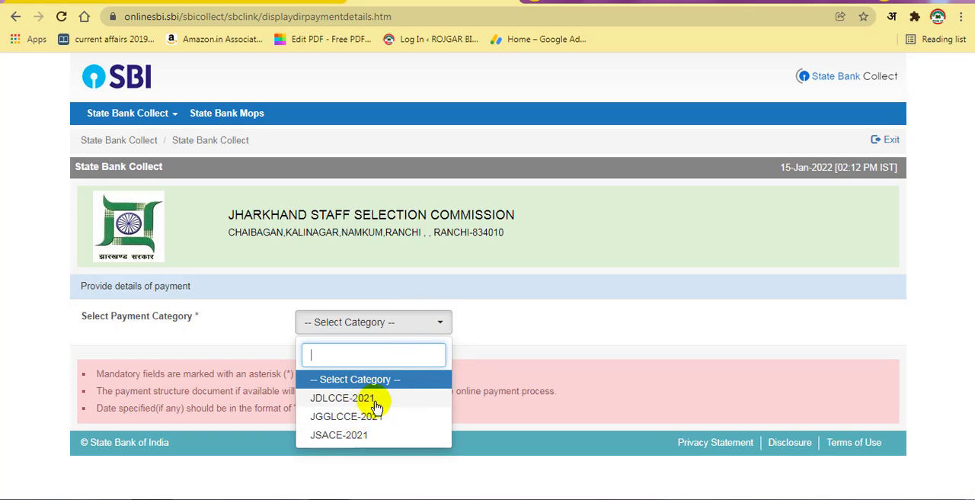
{"action": "key", "text": "ctrl+shift+Tab"}
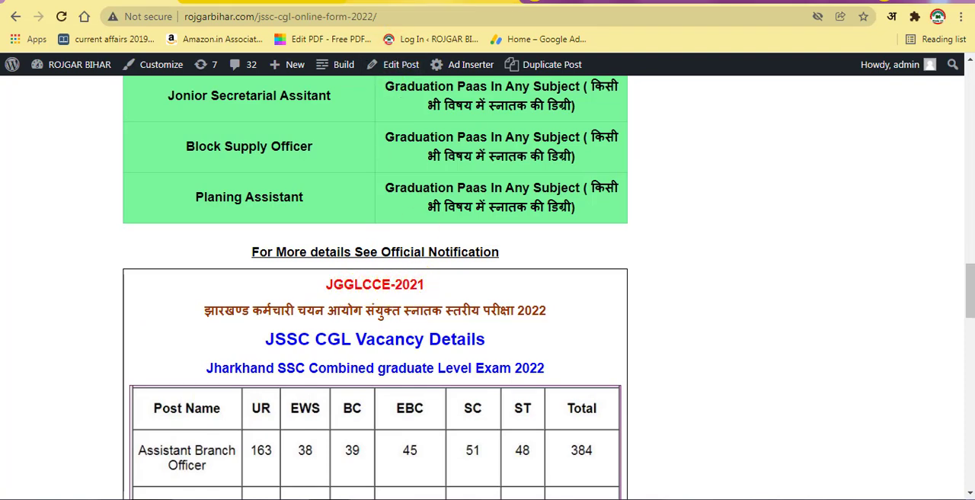
{"action": "left_click", "coordinate": [434, 4]}
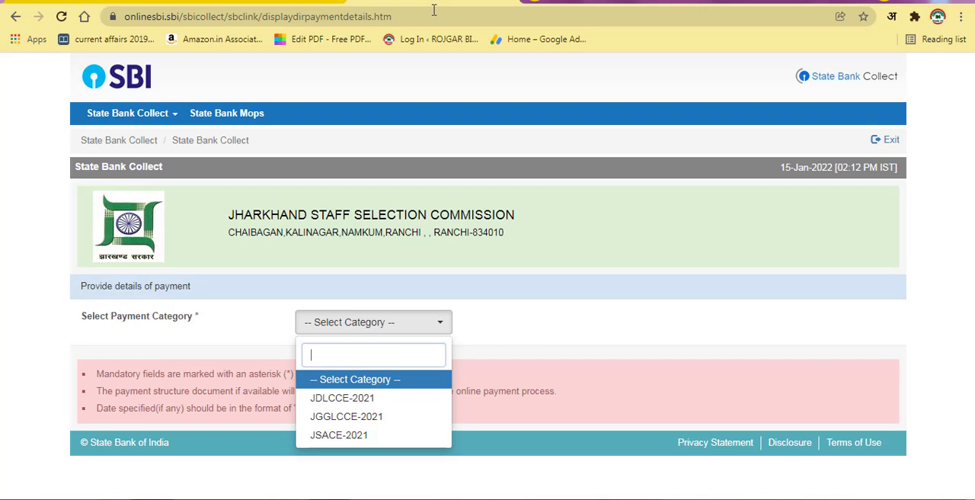
{"action": "left_click", "coordinate": [376, 423]}
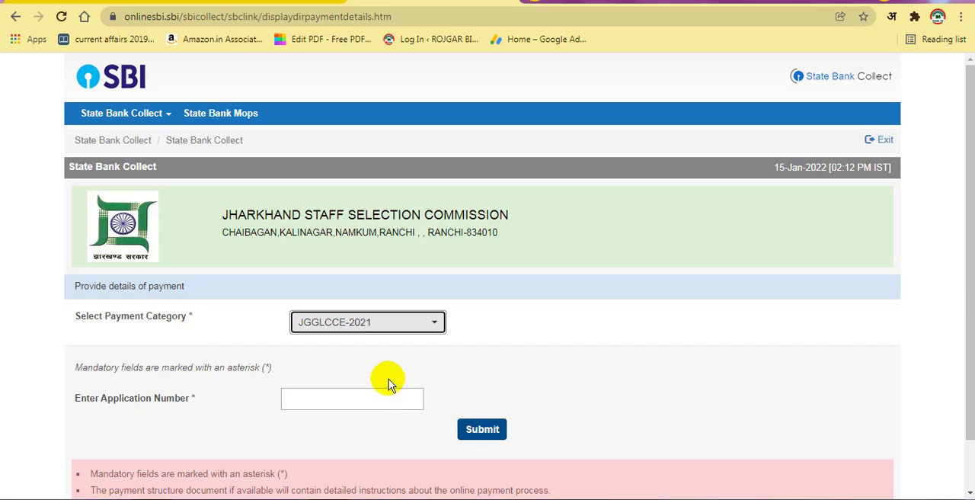
{"action": "scroll", "coordinate": [381, 389], "scroll_direction": "down", "scroll_amount": 1}
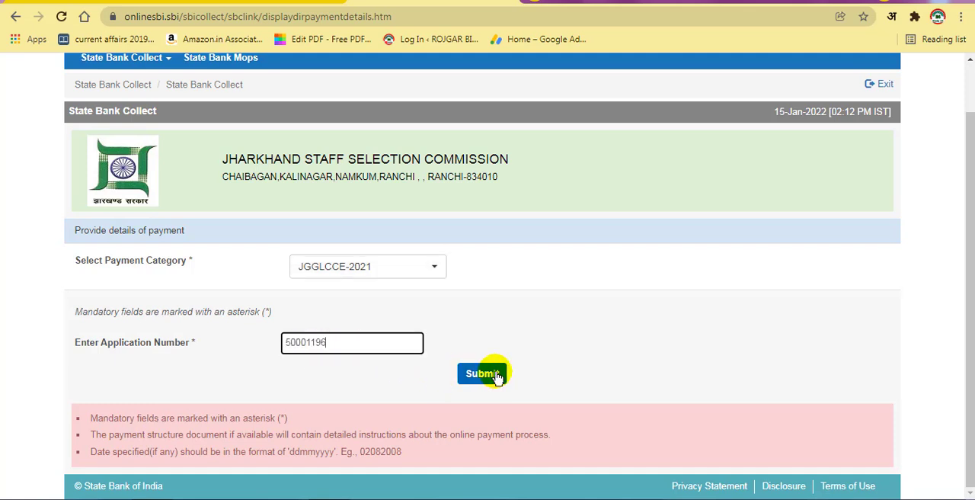
{"action": "left_click", "coordinate": [482, 373]}
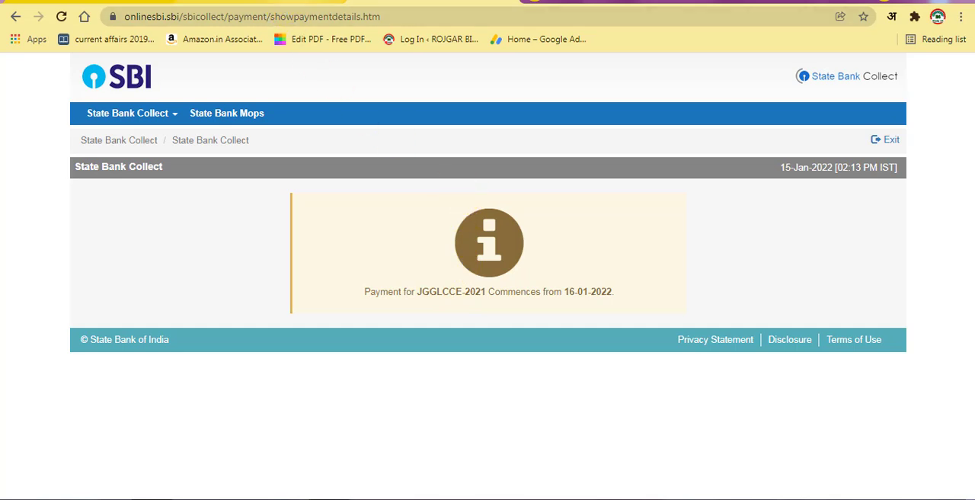
Step: Return to the application's payment page and review the fee instructions and the remaining application steps
{"action": "left_click", "coordinate": [289, 3]}
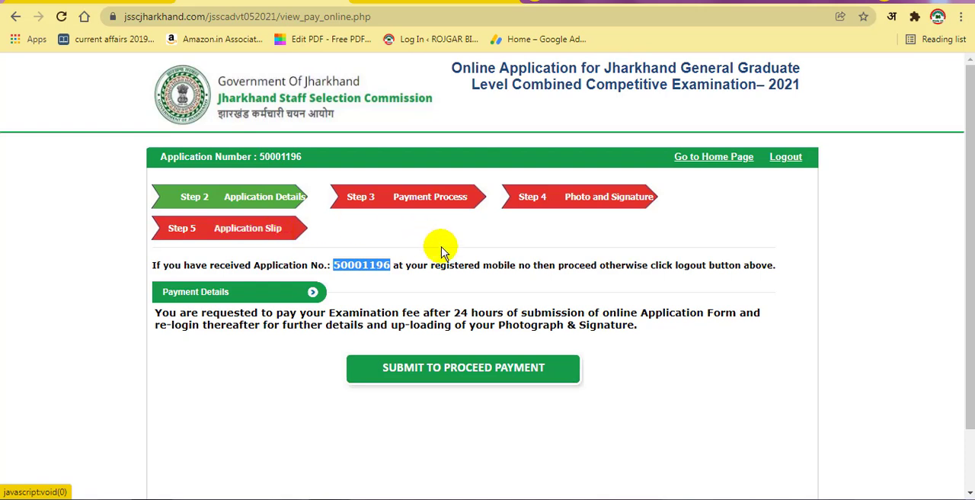
{"action": "left_click", "coordinate": [601, 295]}
{"action": "left_click", "coordinate": [533, 368]}
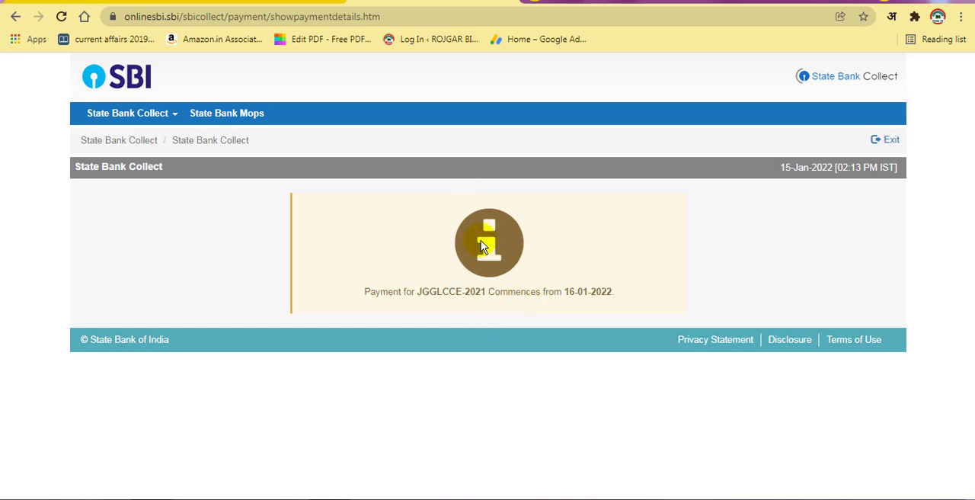
{"action": "left_click", "coordinate": [265, 2]}
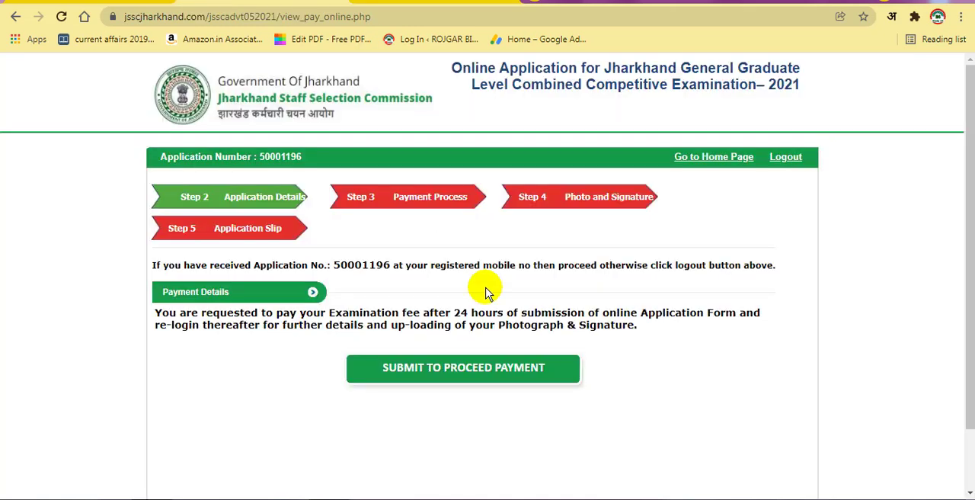